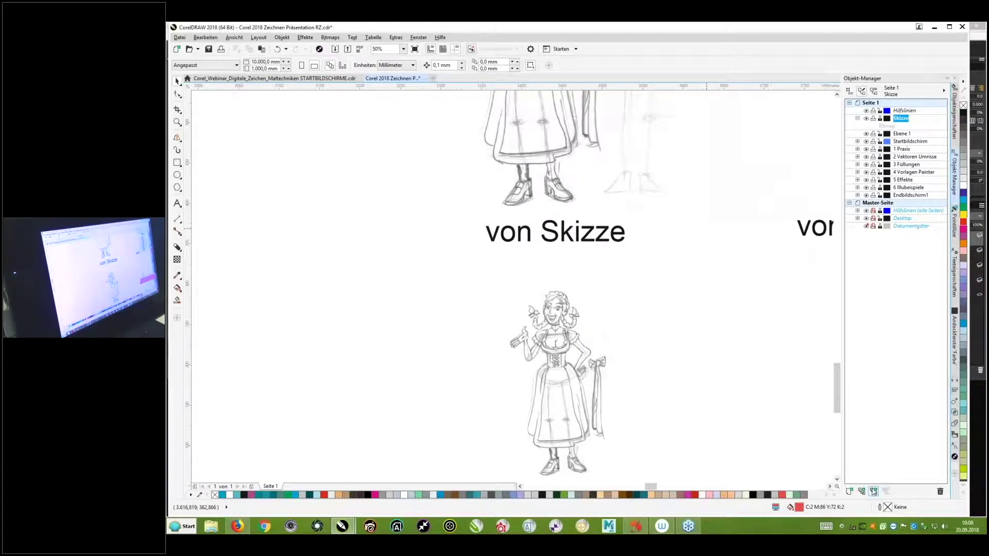
Add a new layer named Zeichnung above the Skizze layer and make it the active layer.
left_click(850, 492)
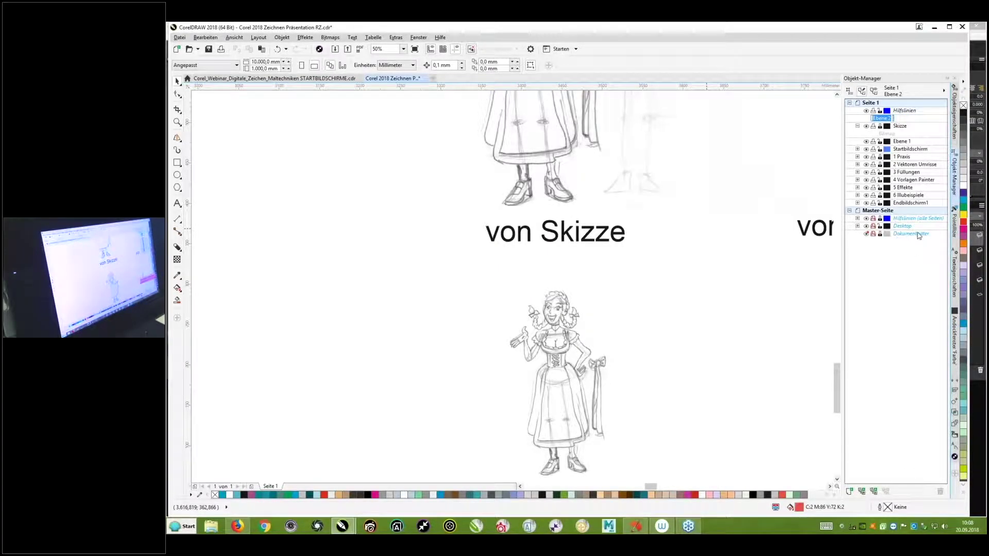
type("Zeic")
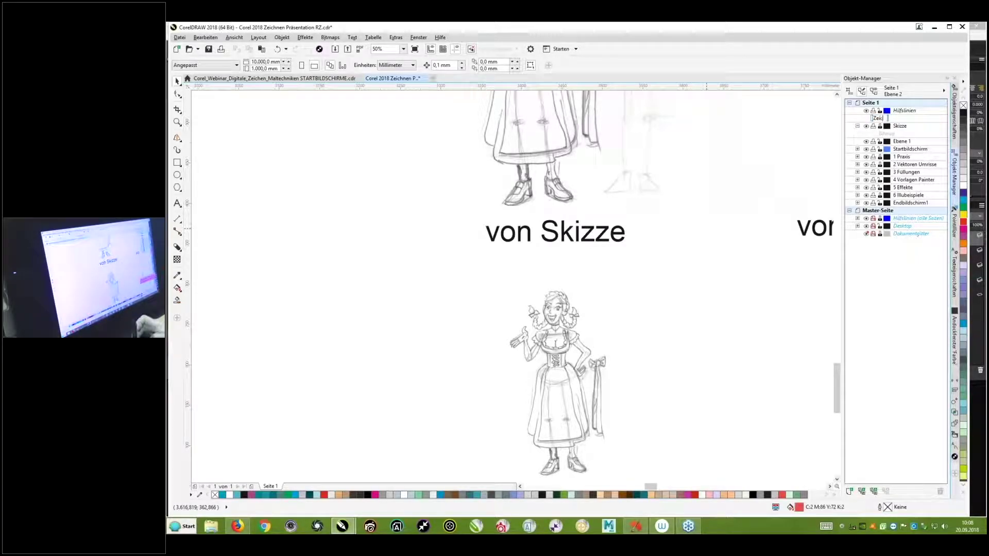
type("hnung")
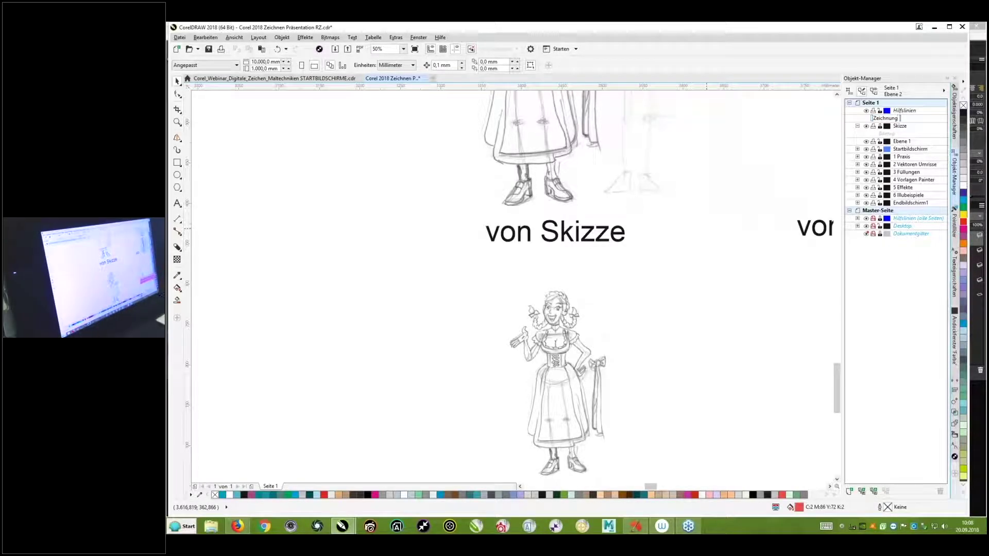
key("Return")
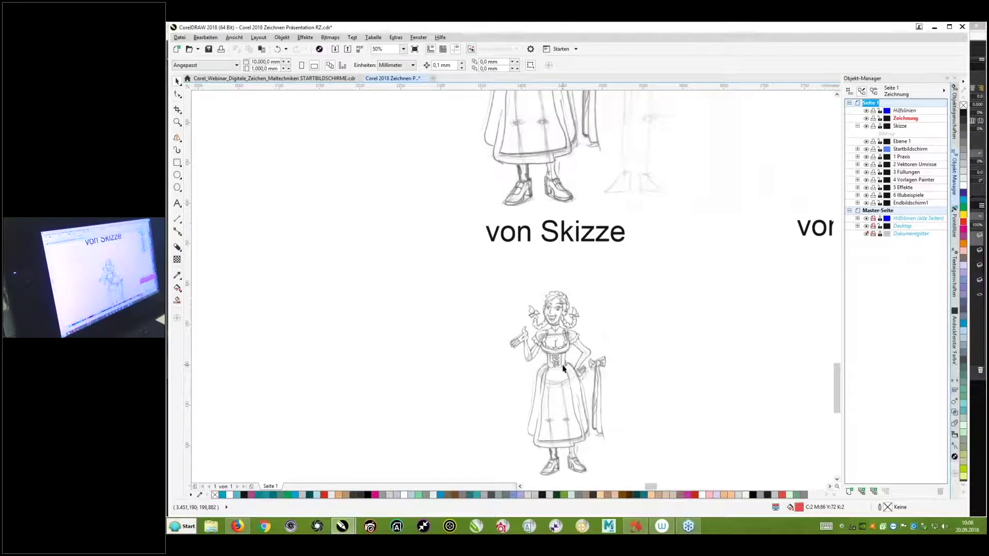
scroll(555, 334, "up", 2)
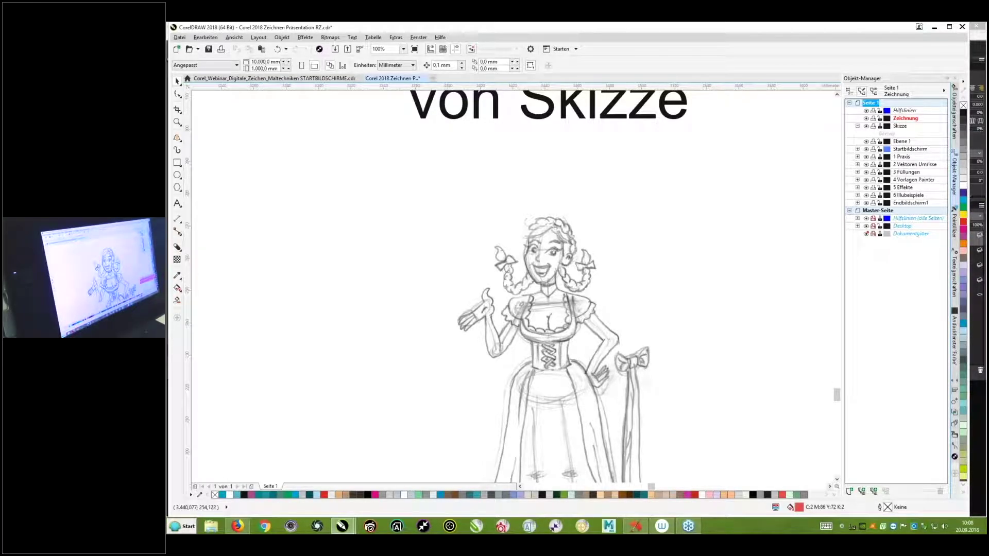
scroll(571, 258, "up", 1)
left_click(912, 119)
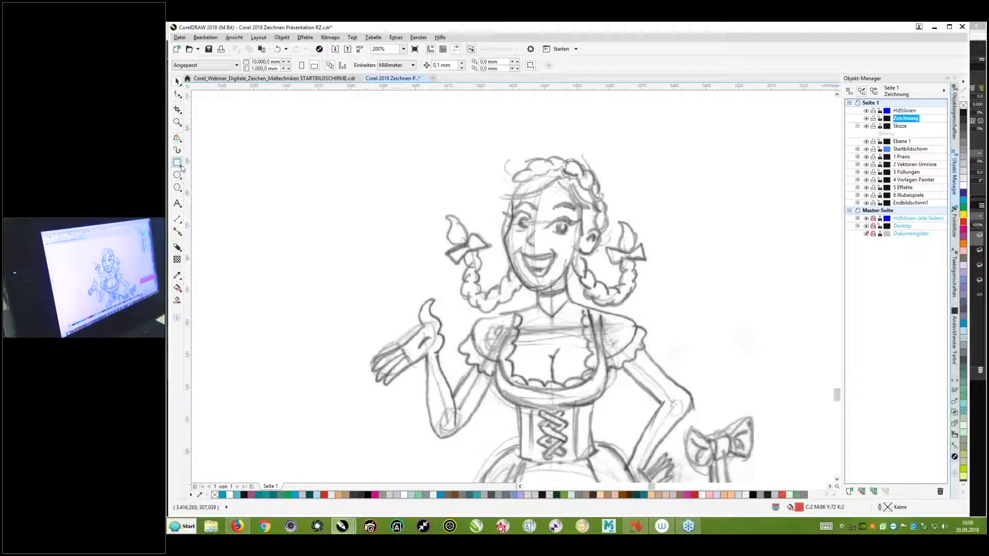
Try to trace the figure's mouth with the Bézier tool, and delete the filled curve.
left_click(180, 144)
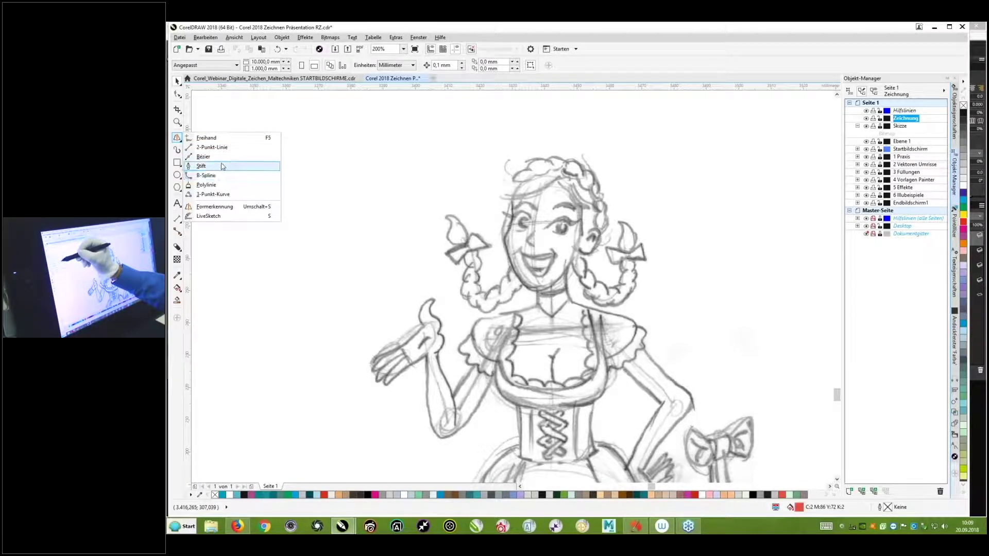
left_click(220, 157)
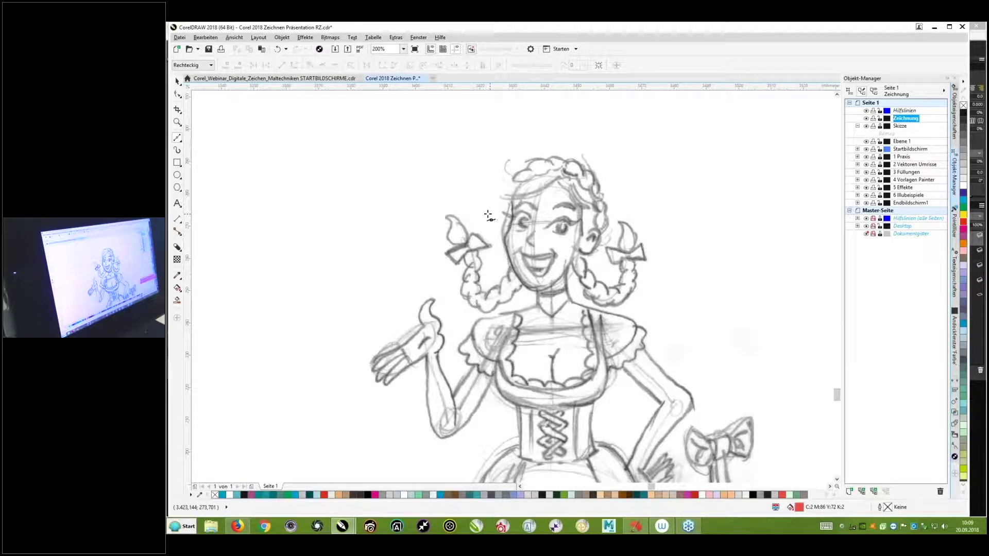
left_click(503, 197)
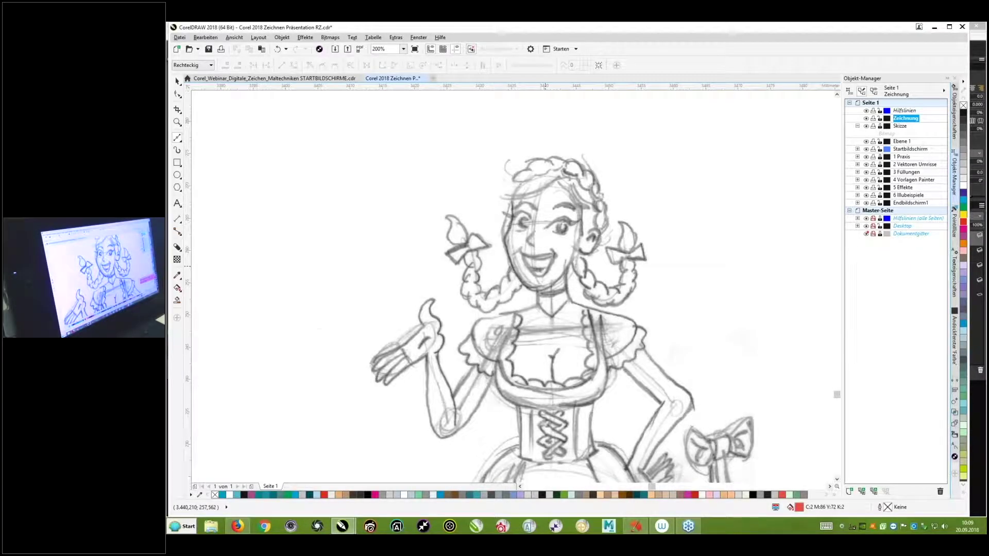
scroll(548, 260, "up", 2)
left_click(478, 245)
left_click_drag(490, 233, 562, 230)
left_click(556, 239)
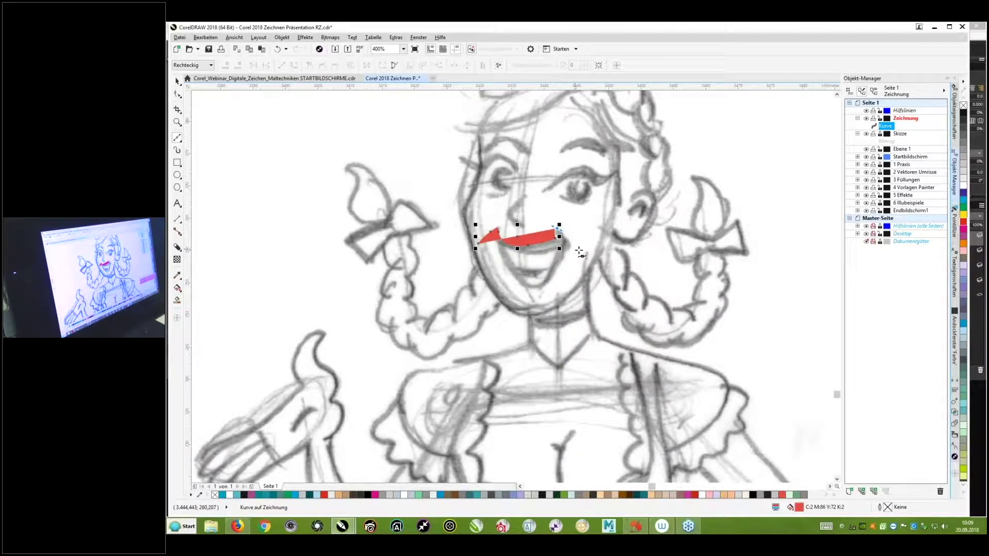
left_click(179, 83)
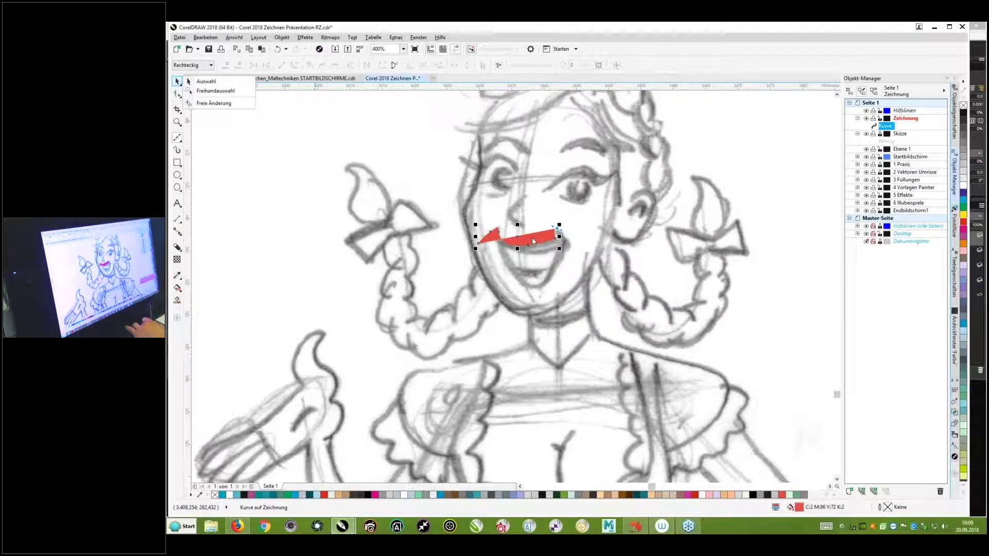
left_click(177, 81)
left_click_drag(537, 238, 532, 231)
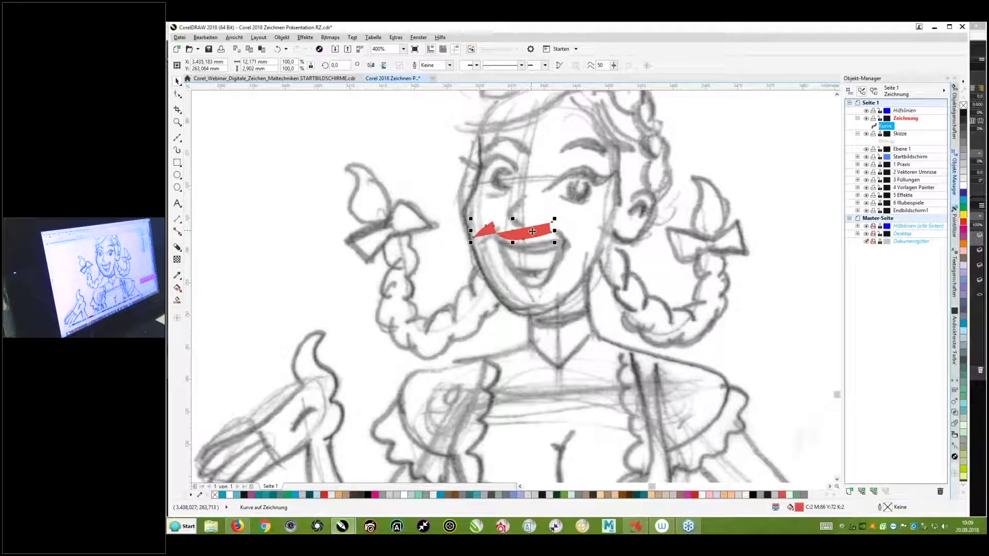
key("Delete")
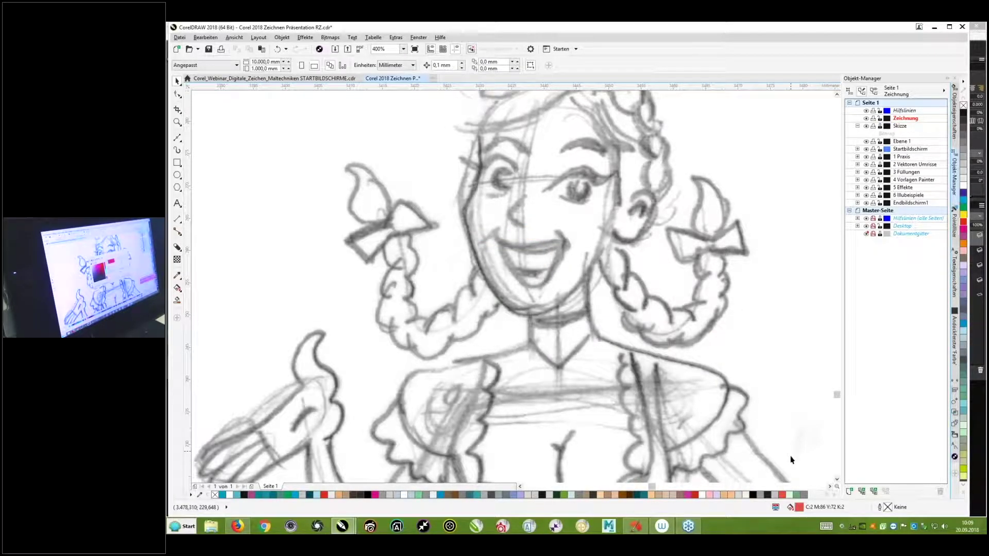
Set the default fill to near-black with C95 M95 Y45 K95, leaving the outline pen settings as they are.
double_click(798, 508)
left_click(426, 311)
left_click_drag(426, 311, 422, 322)
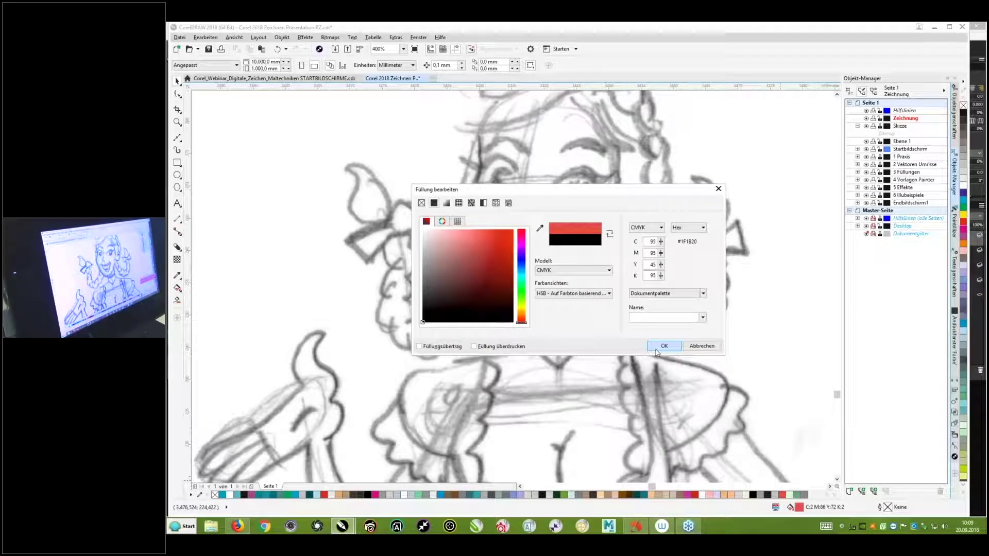
left_click(658, 349)
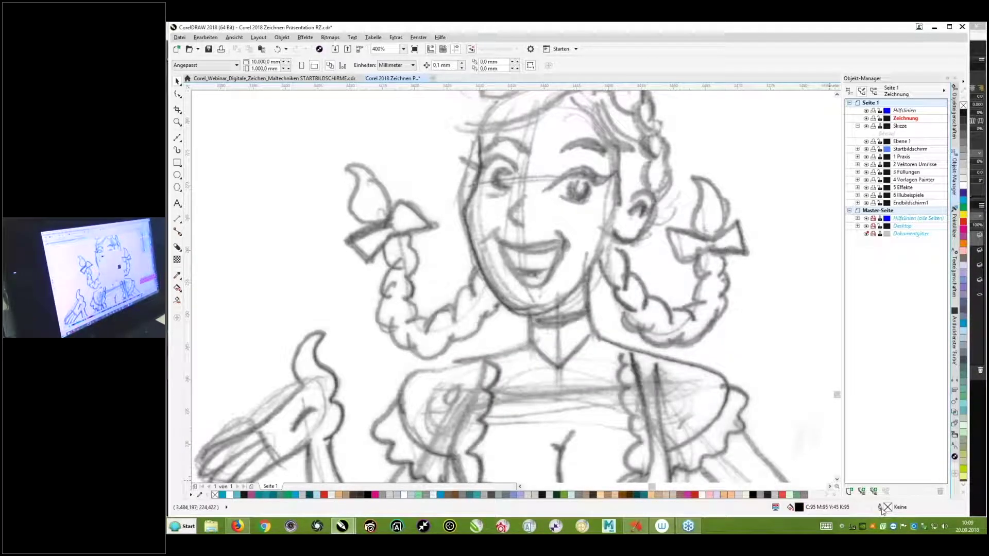
key("F12")
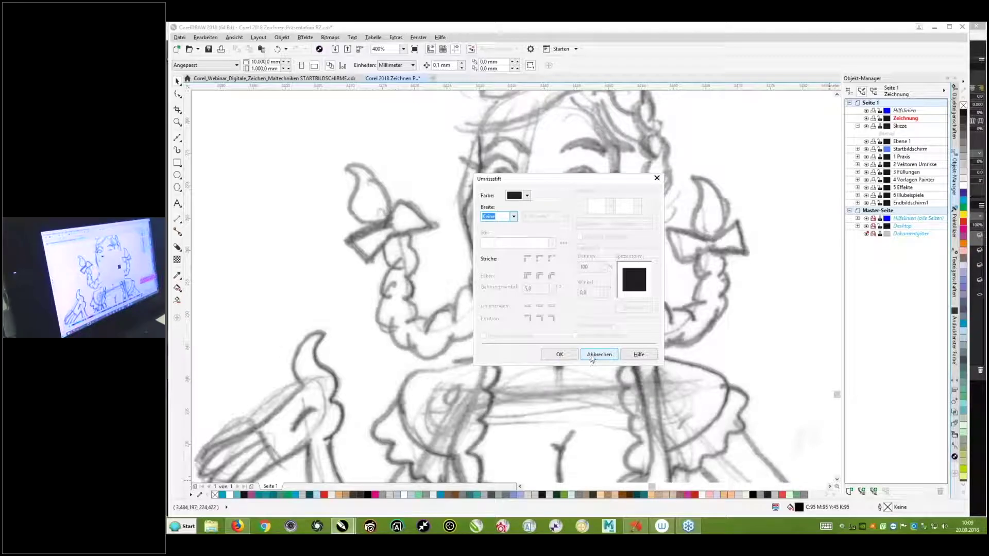
left_click(591, 356)
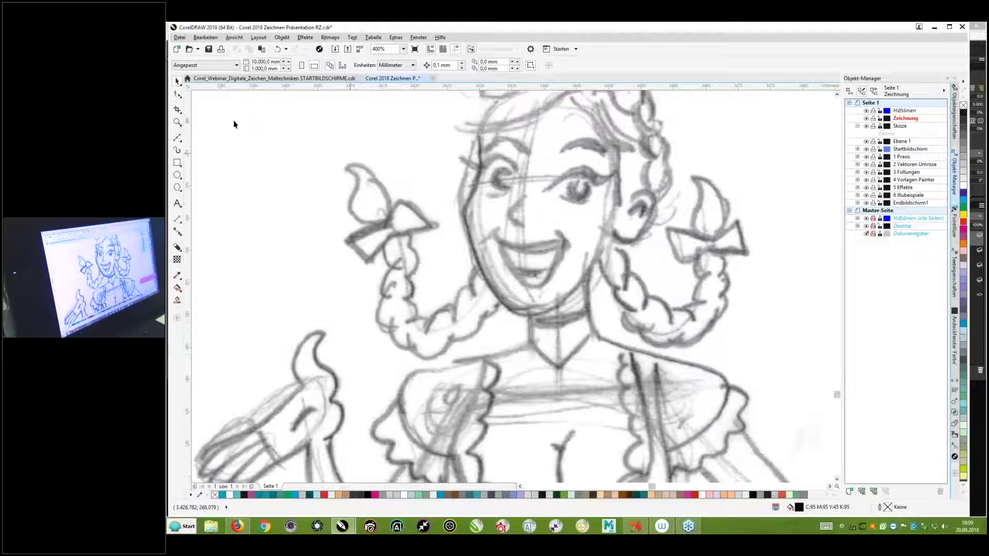
Trace the figure's open smiling mouth as one closed filled shape about 14 mm wide, following the sketch.
left_click(178, 138)
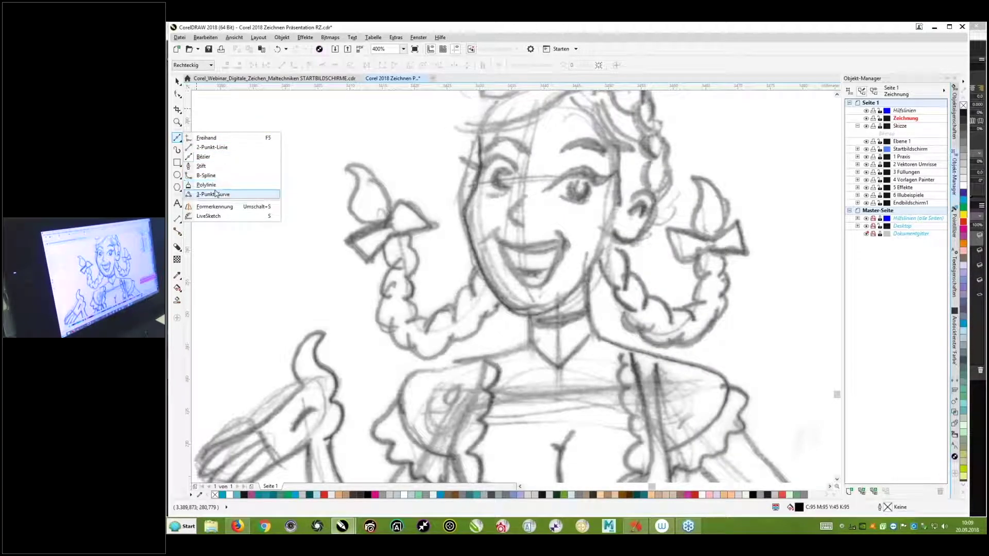
left_click(212, 166)
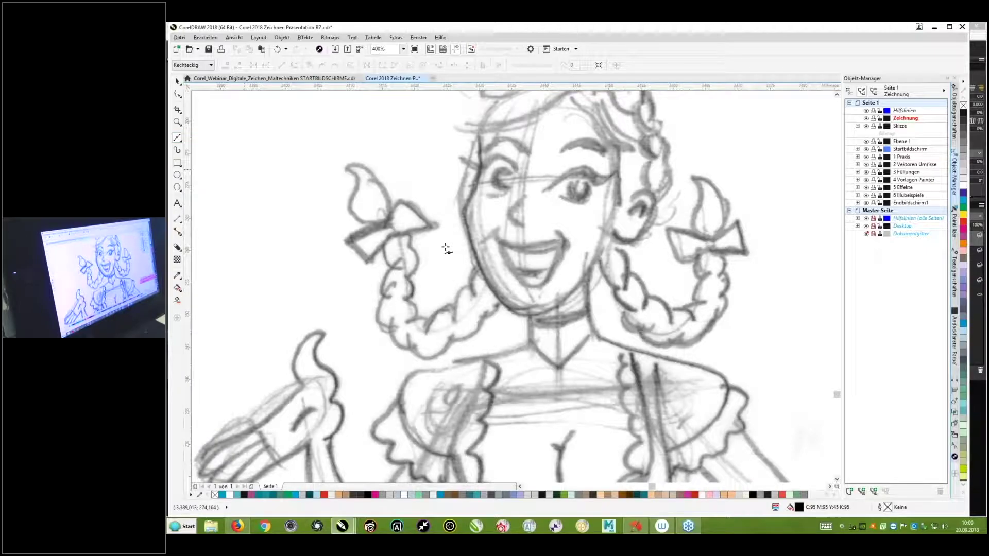
mouse_move(497, 229)
left_mouse_down()
mouse_move(548, 242)
mouse_move(561, 227)
mouse_move(559, 272)
mouse_move(527, 289)
mouse_move(484, 242)
left_mouse_up()
left_click(503, 238)
left_click(482, 239)
key("space")
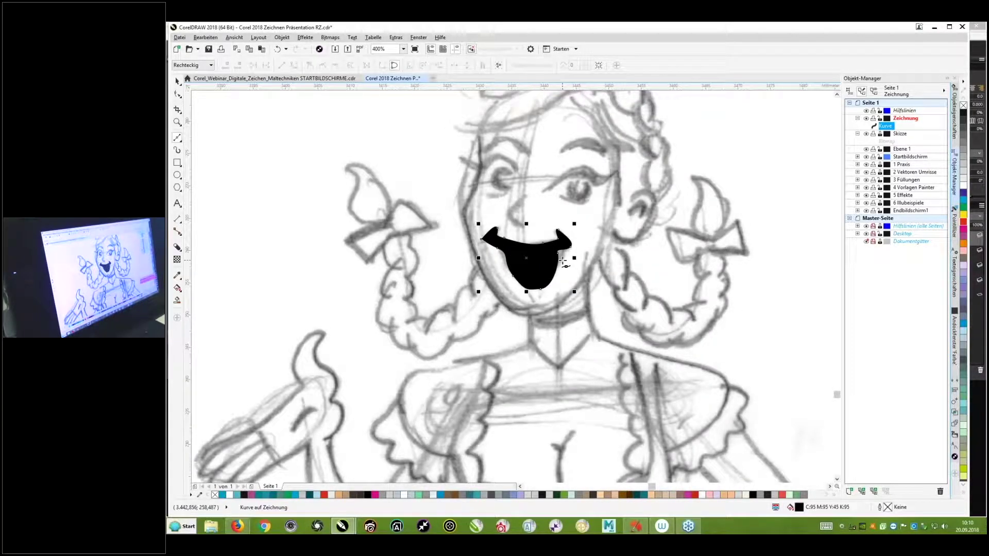
left_click(302, 191)
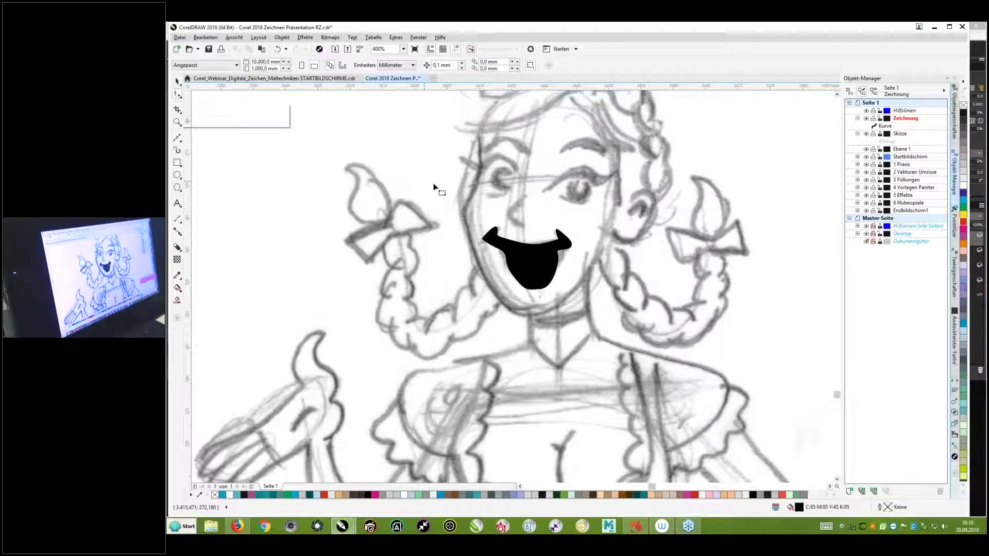
Reshape the mouth's left corner, chin-side curve and right edge by adjusting its nodes to fit the sketch.
left_click(499, 245)
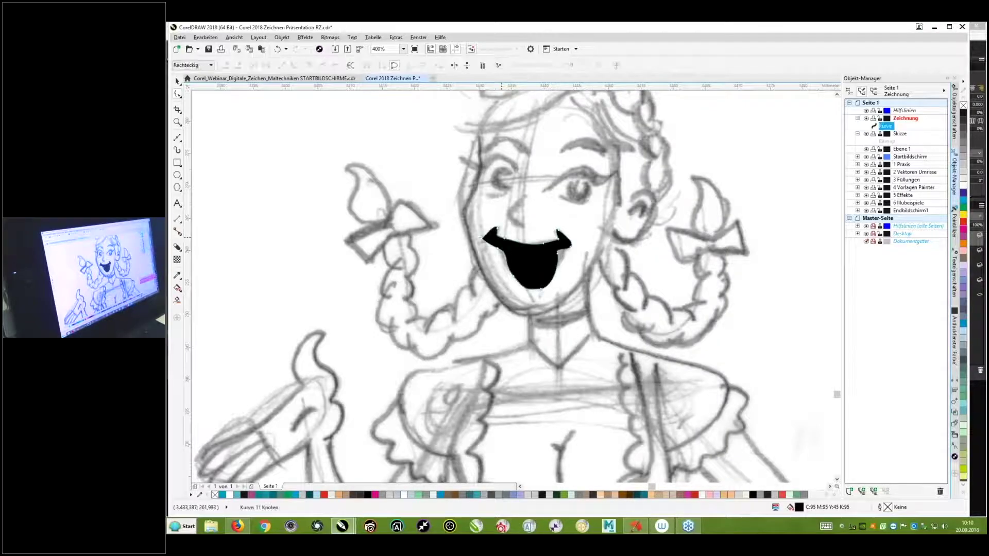
left_click_drag(498, 248, 499, 240)
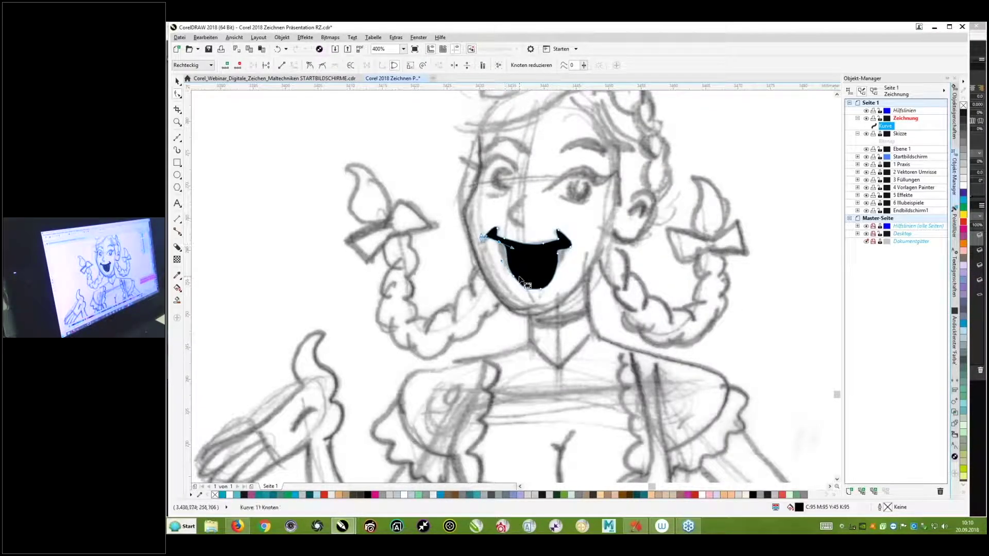
left_click_drag(514, 277, 505, 246)
left_click_drag(540, 290, 542, 291)
left_click_drag(557, 252, 559, 253)
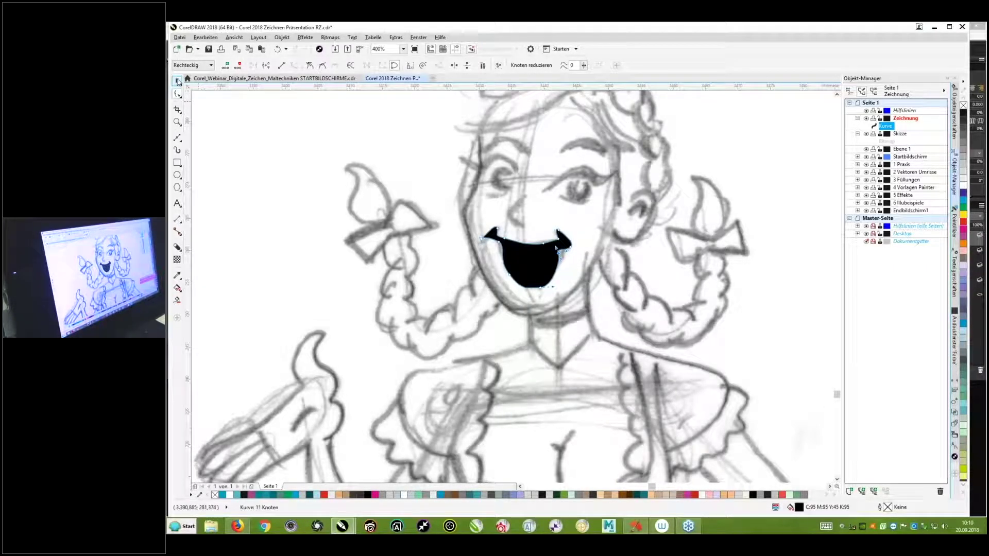
left_click(177, 81)
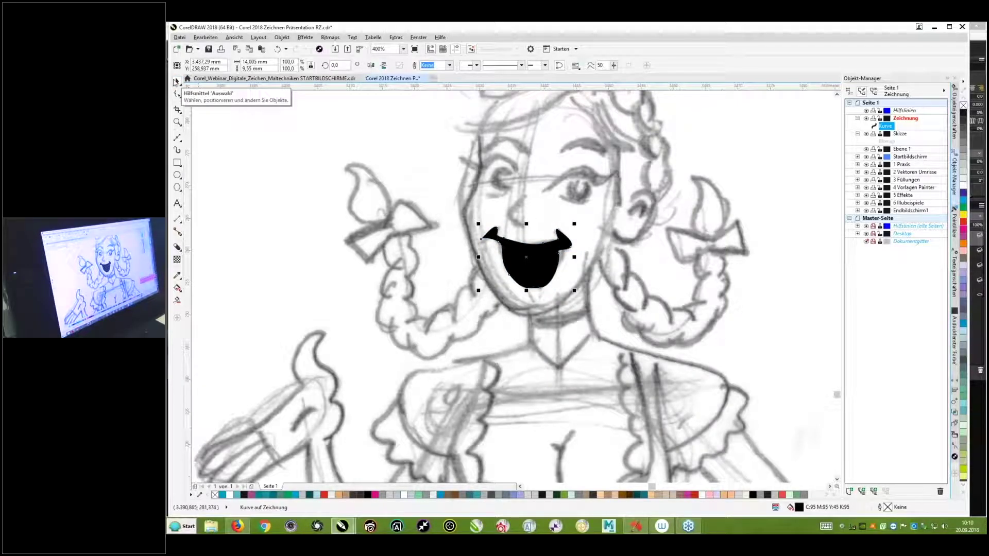
Remove the fill from the mouth shape to expose the sketch beneath it.
left_click(278, 148)
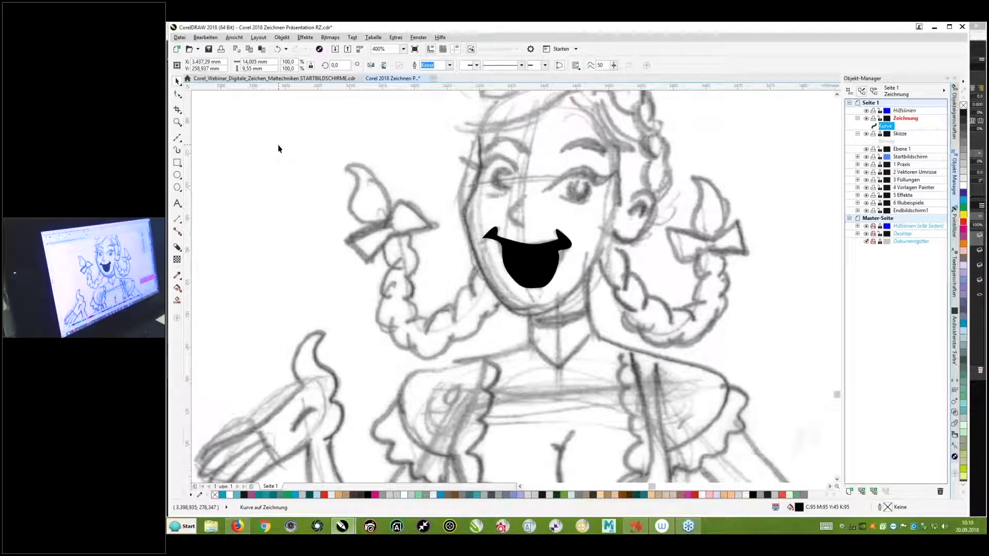
left_click(545, 261)
left_click(962, 105)
Draw the white teeth area and a red tongue about 4 by 1.8 mm freehand inside the mouth.
left_click(178, 137)
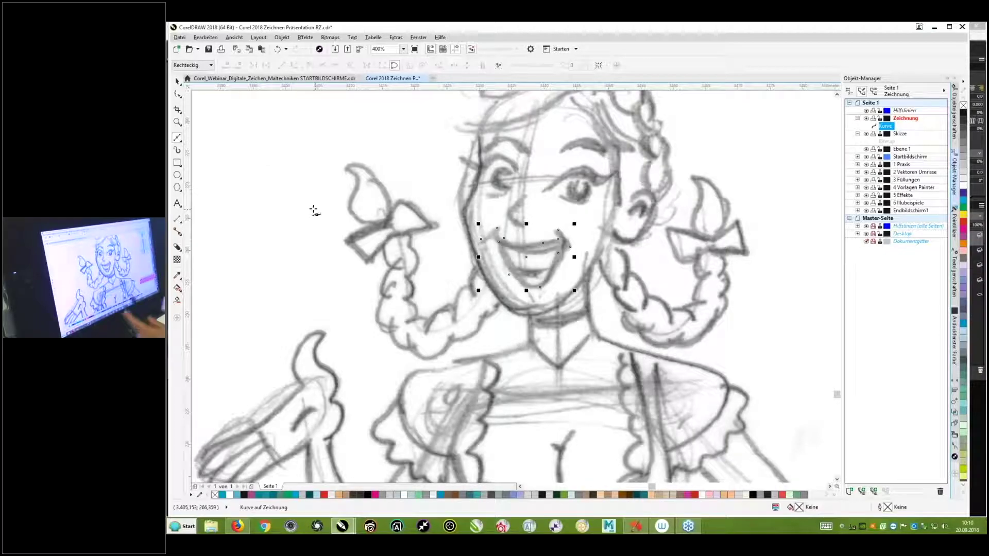
left_click(177, 139)
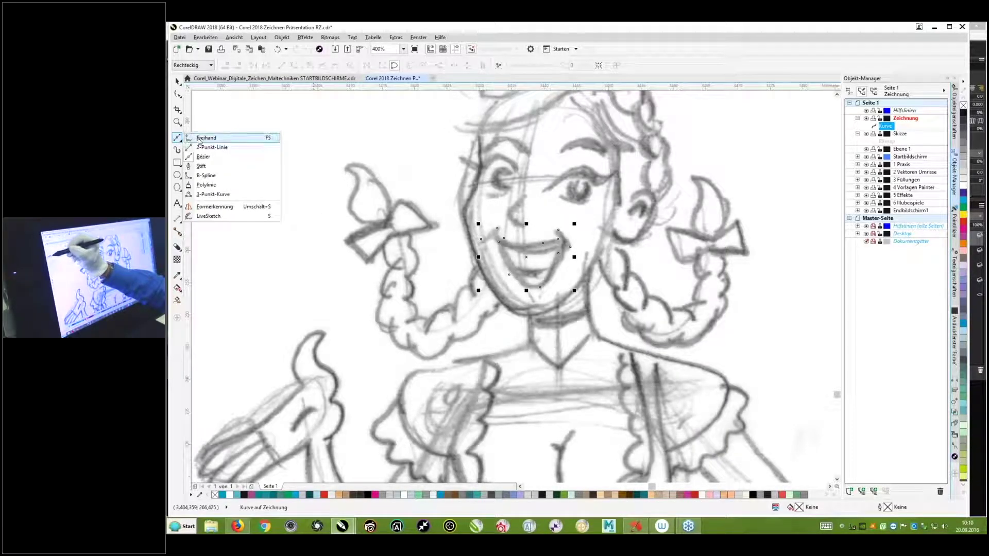
left_click(206, 138)
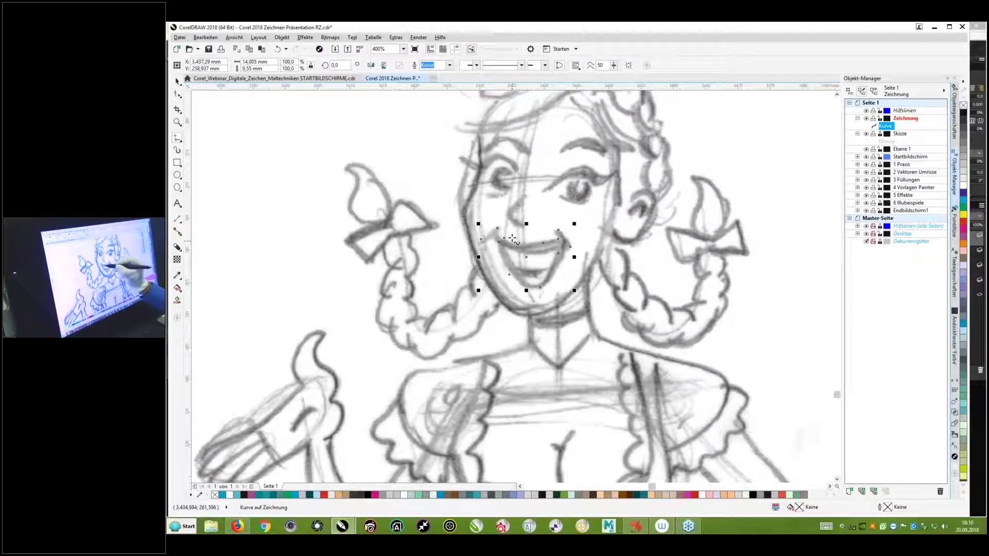
mouse_move(507, 249)
left_mouse_down()
mouse_move(557, 251)
mouse_move(550, 266)
mouse_move(507, 247)
mouse_move(523, 275)
mouse_move(545, 281)
mouse_move(528, 274)
left_mouse_up()
left_click(962, 185)
left_click(963, 111)
left_click(962, 222)
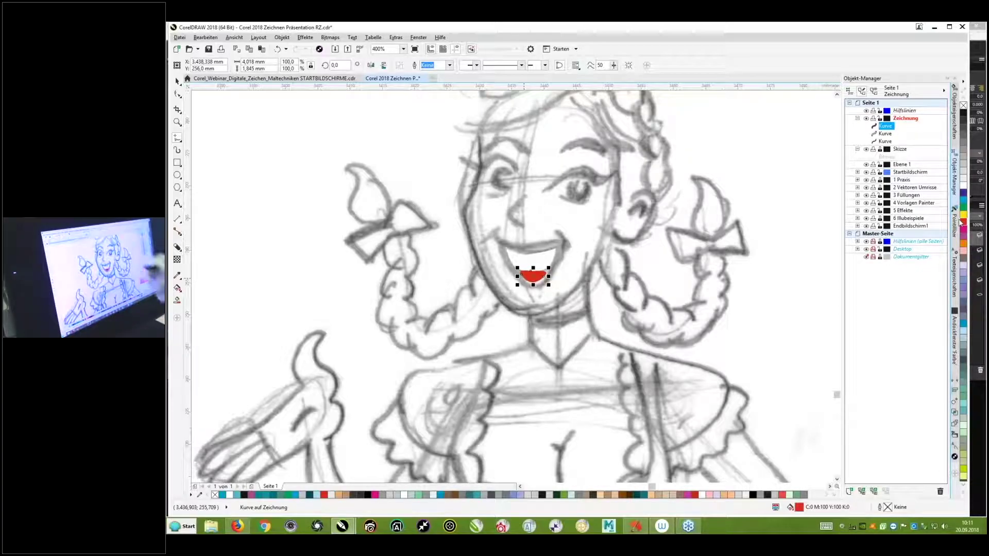
Fill the outer mouth shape with solid black, K100, behind the teeth and tongue.
left_click(178, 81)
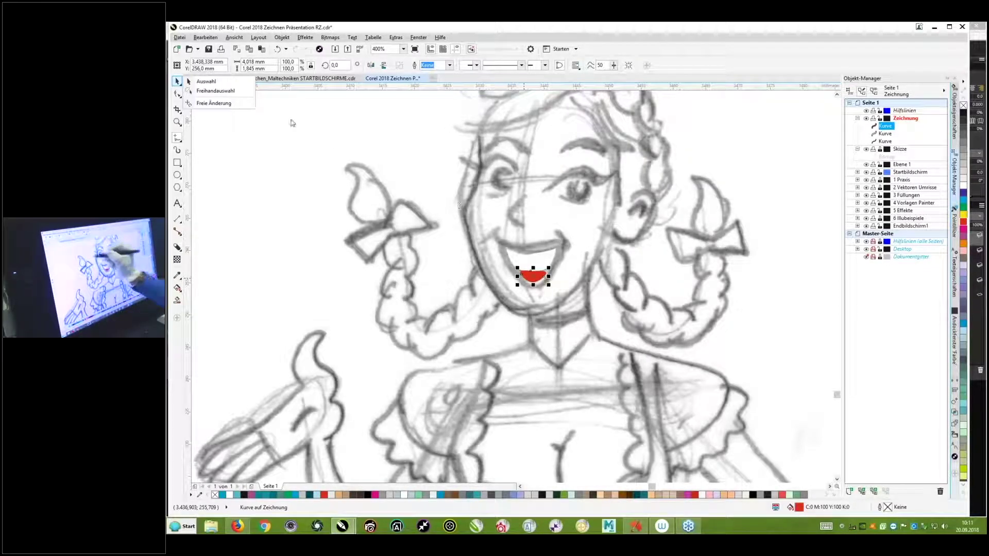
left_click(210, 82)
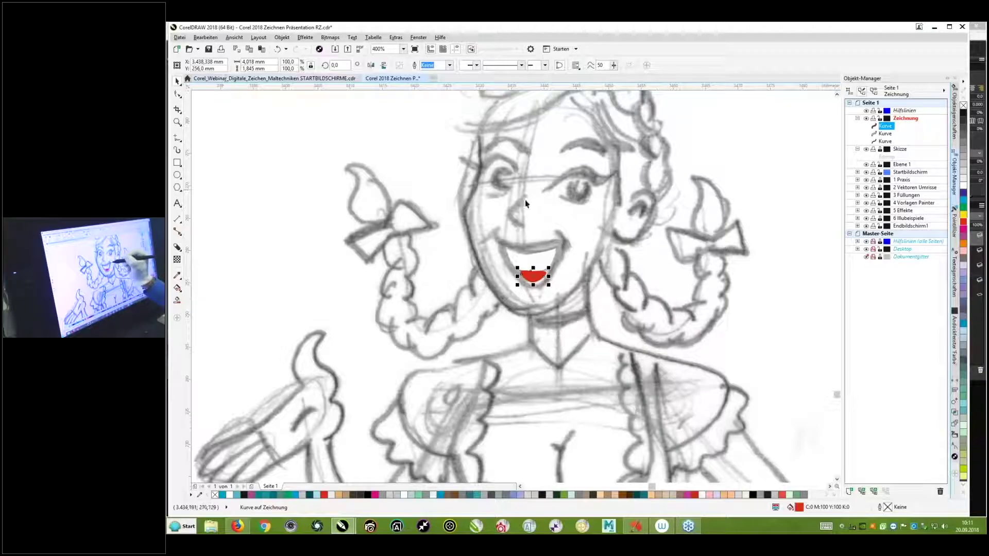
left_click(568, 243)
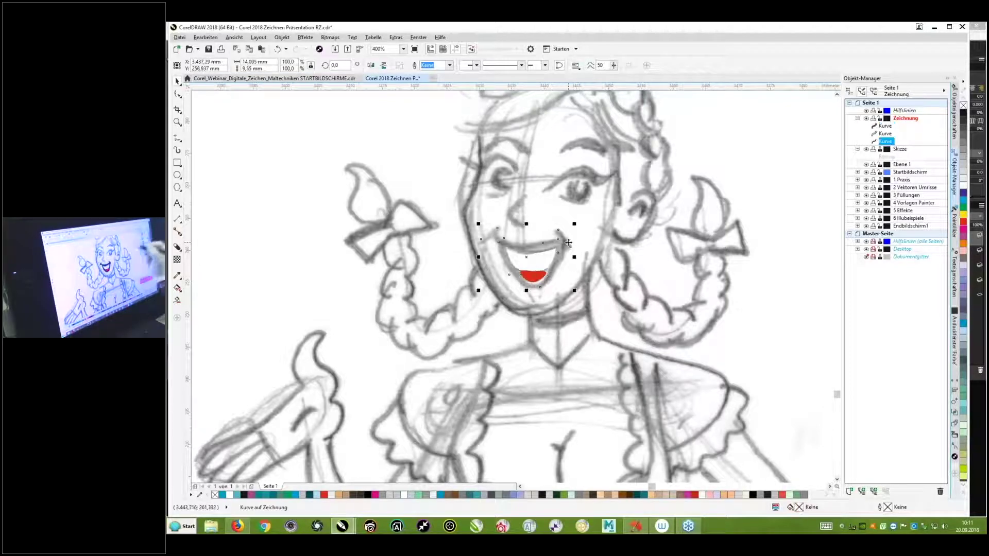
left_click(962, 113)
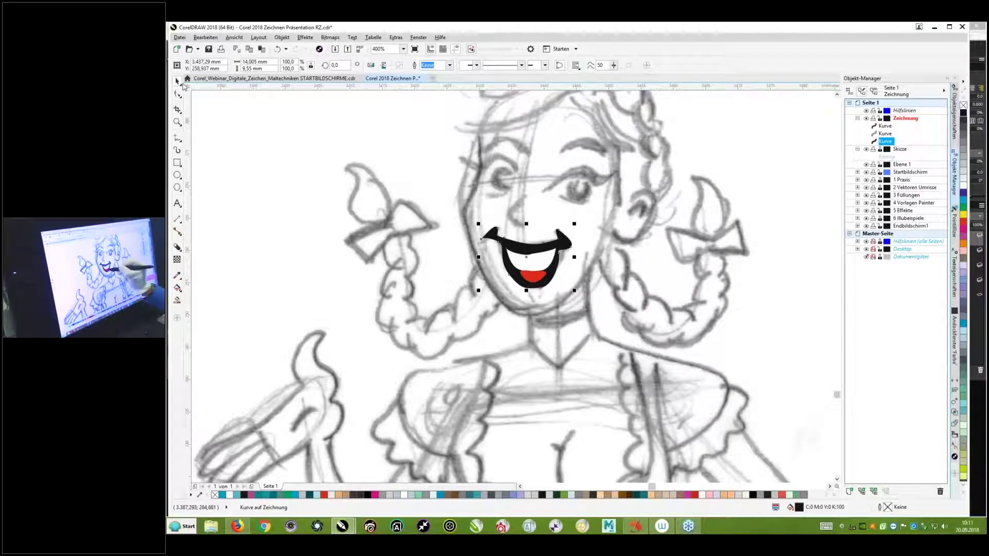
left_click(564, 266)
left_click(532, 277)
left_click(617, 204)
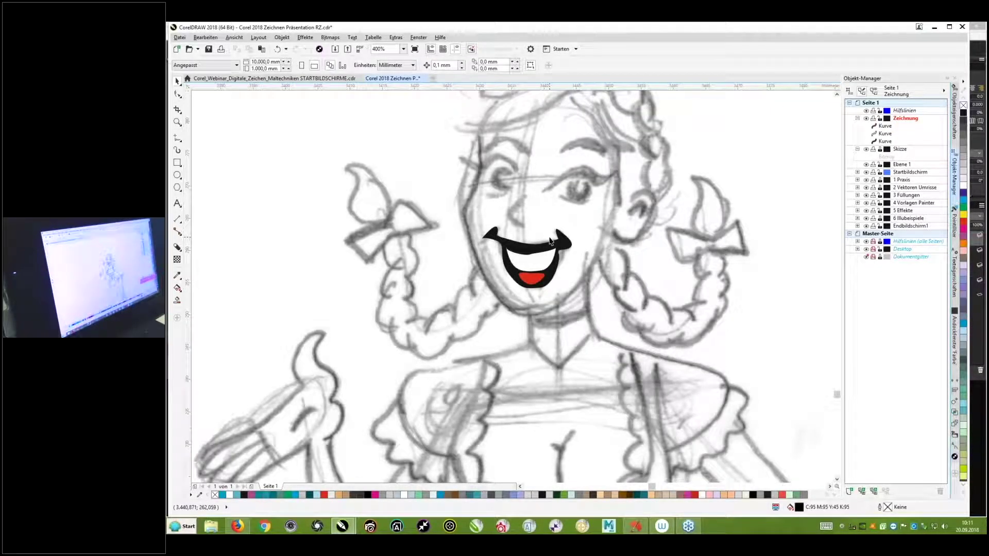
Move the white teeth shape slightly up and to the right inside the black mouth.
scroll(565, 238, "down", 1)
scroll(565, 238, "down", 1)
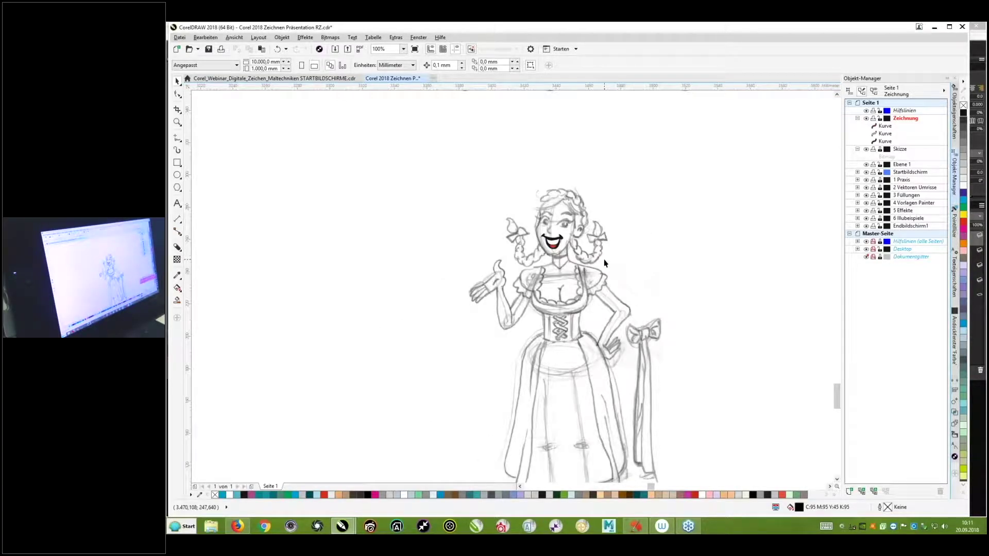
scroll(566, 242, "up", 3)
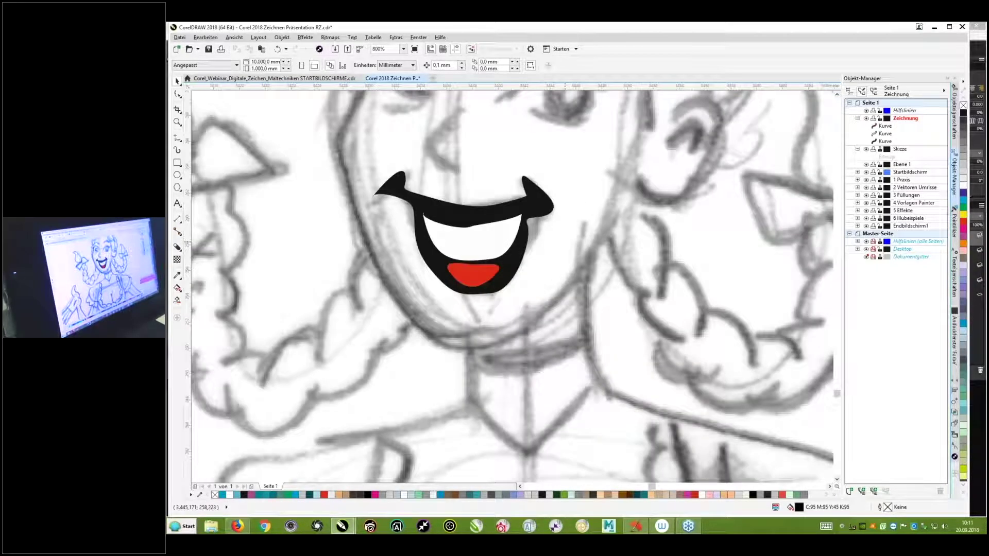
scroll(569, 244, "down", 2)
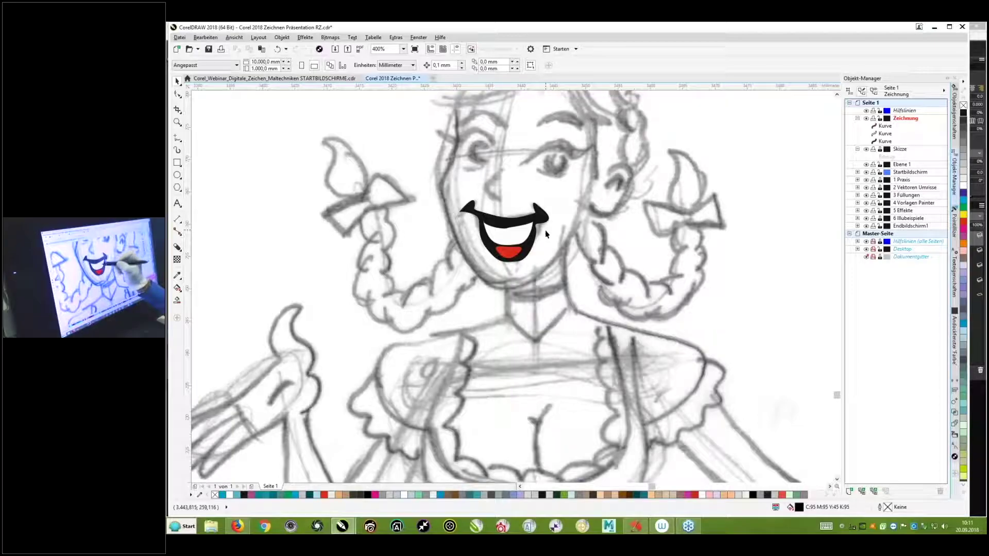
scroll(572, 246, "up", 2)
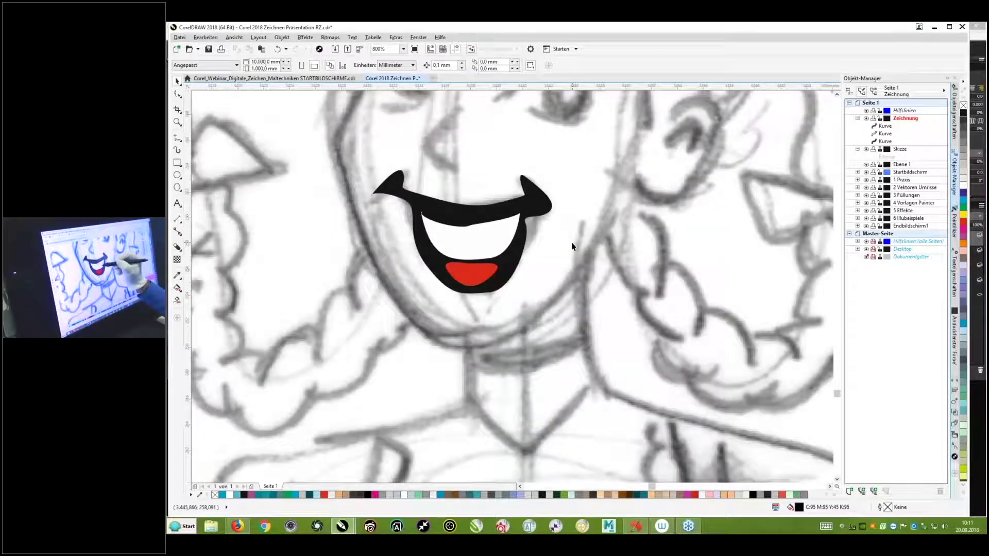
left_click(466, 232)
left_click(473, 236)
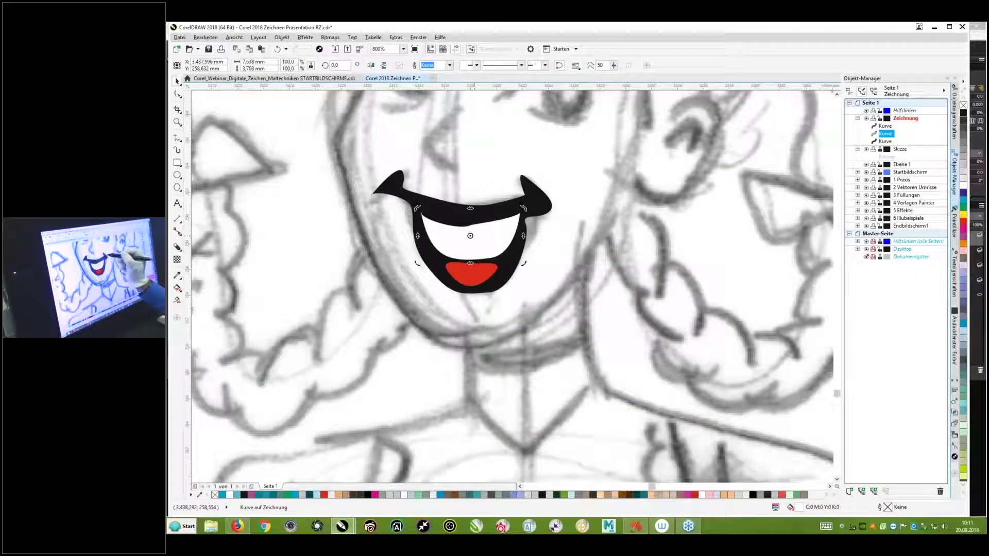
left_click_drag(470, 236, 473, 234)
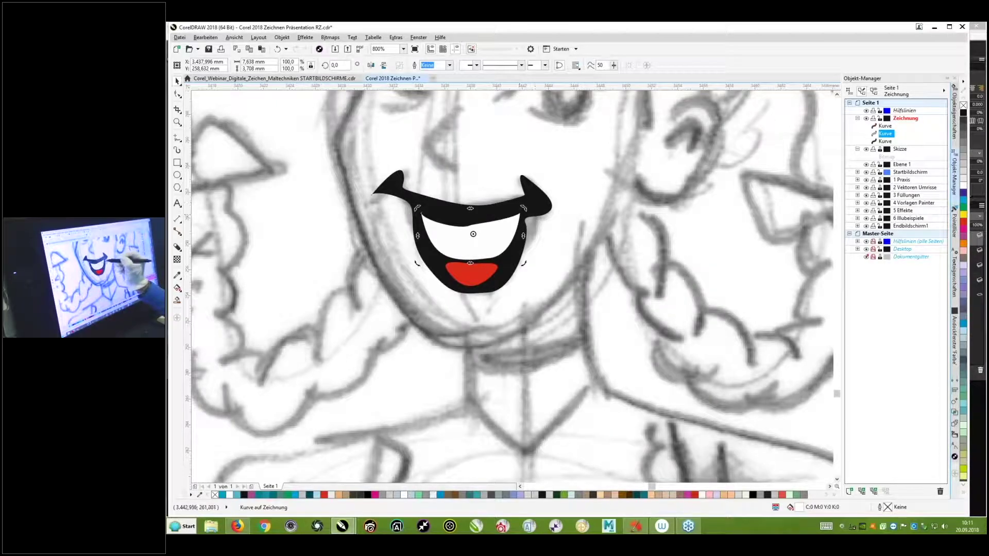
left_click(547, 202)
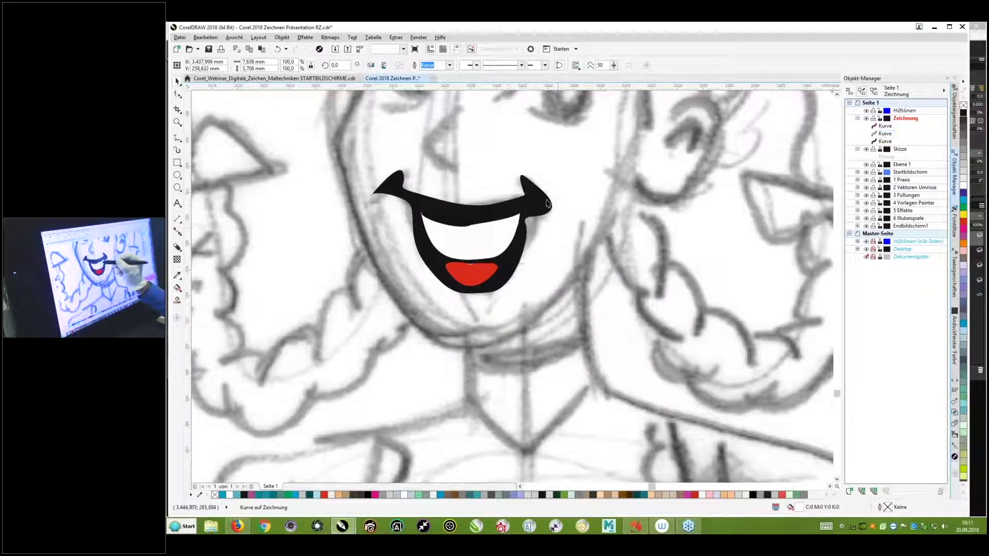
left_click(498, 226)
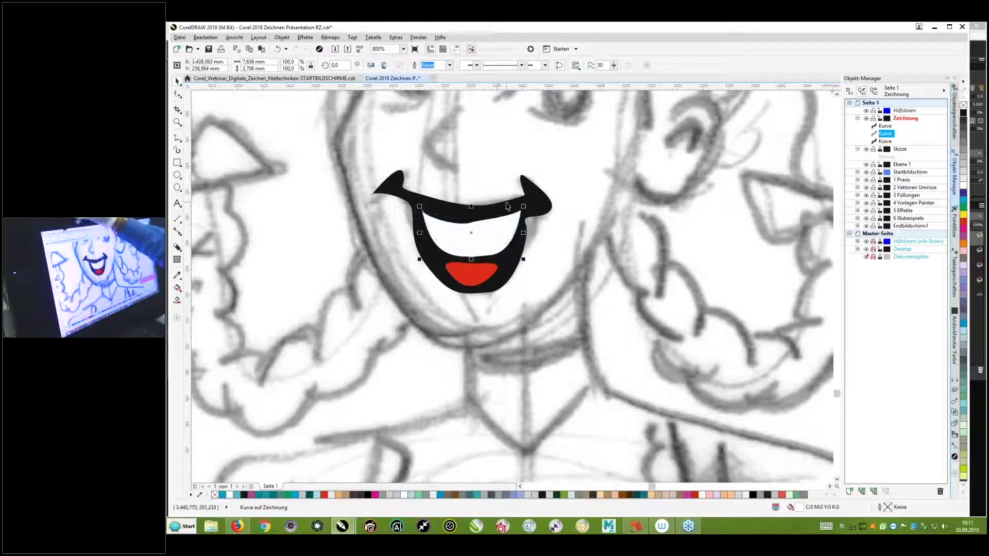
Try sending the white teeth shape to the back of the page and undo the reordering.
left_click(282, 38)
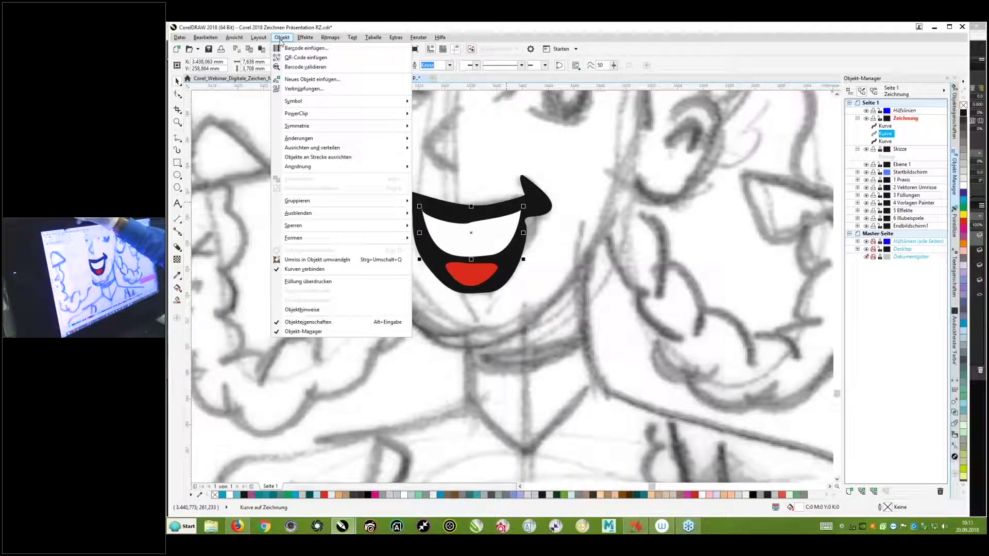
mouse_move(368, 170)
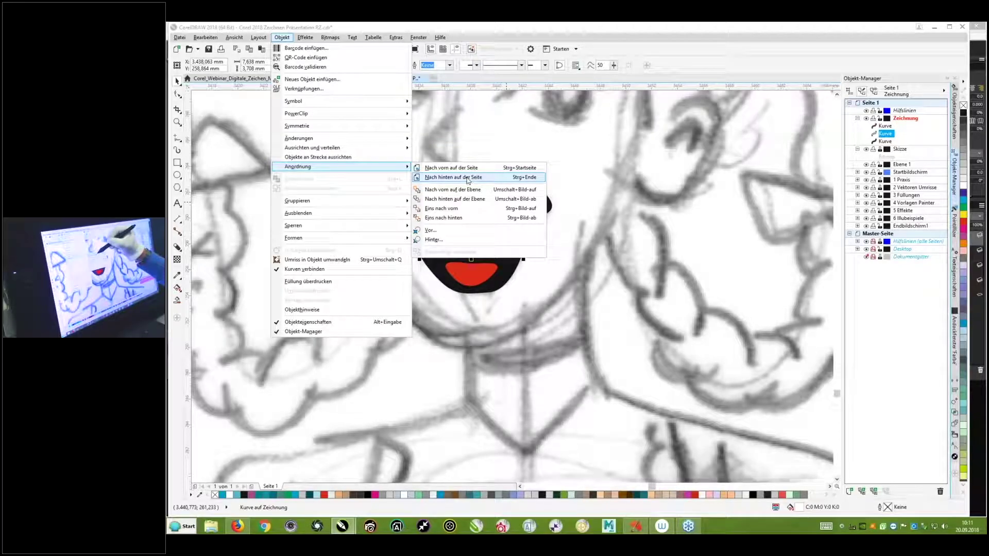
left_click(470, 178)
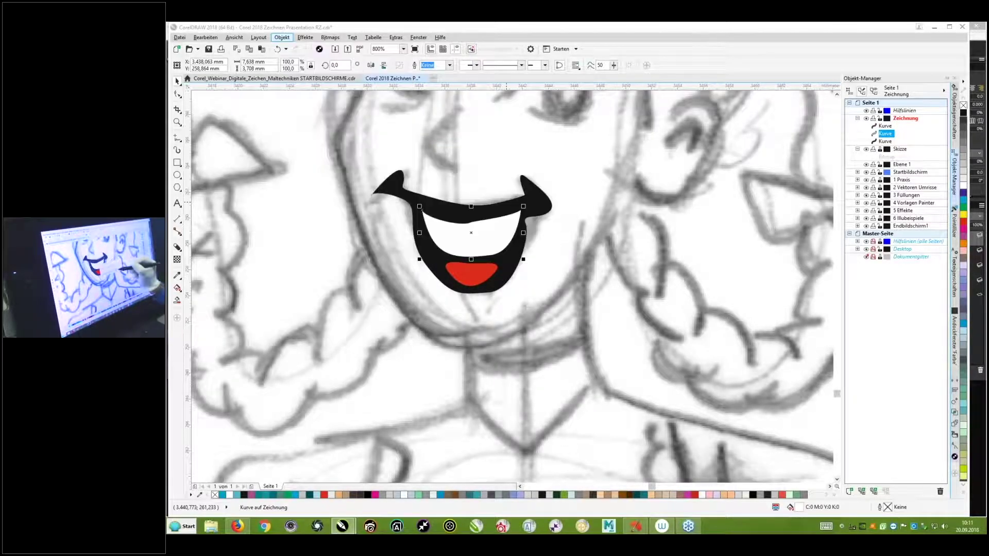
left_click(607, 296)
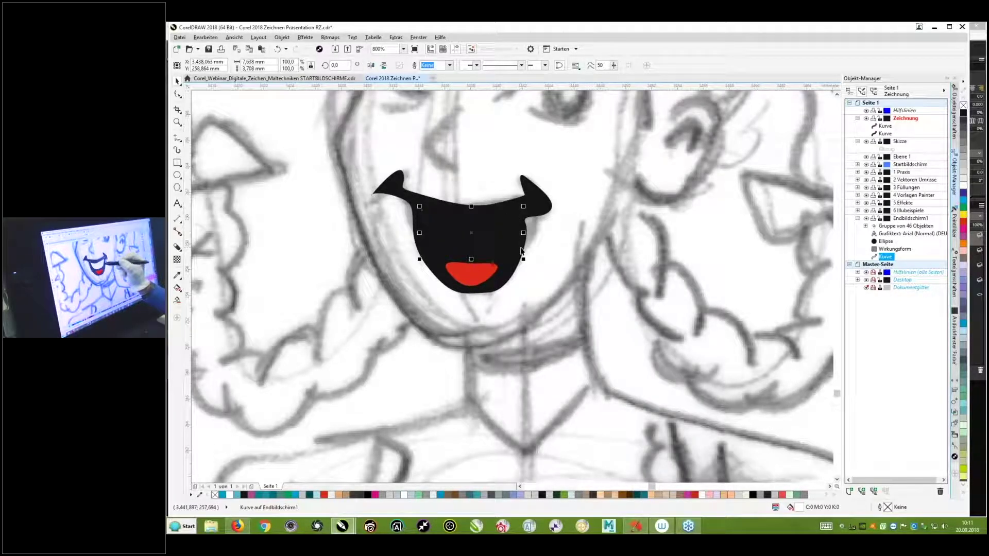
key("ctrl+z")
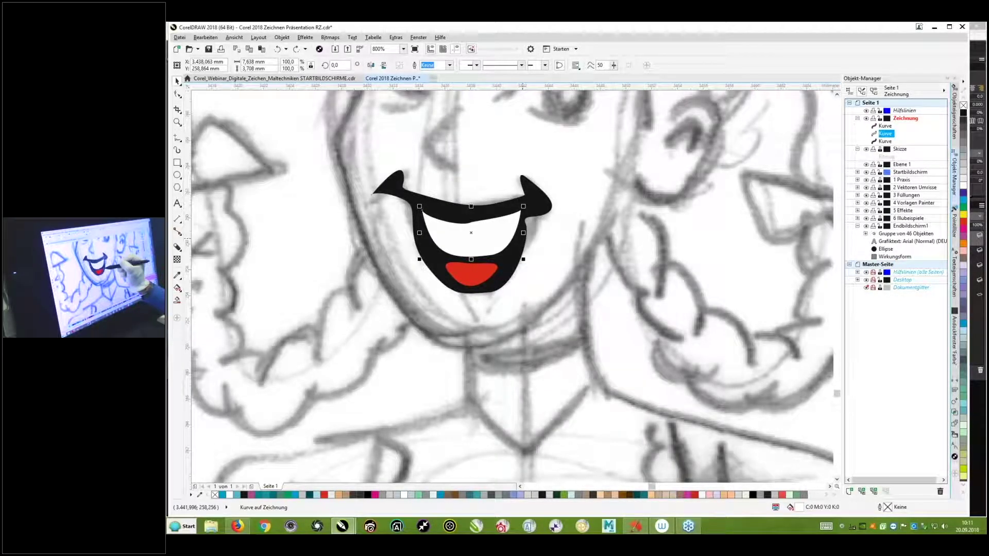
Bring the black mouth shape one level forward over the teeth and return it to its place behind them.
left_click(504, 264)
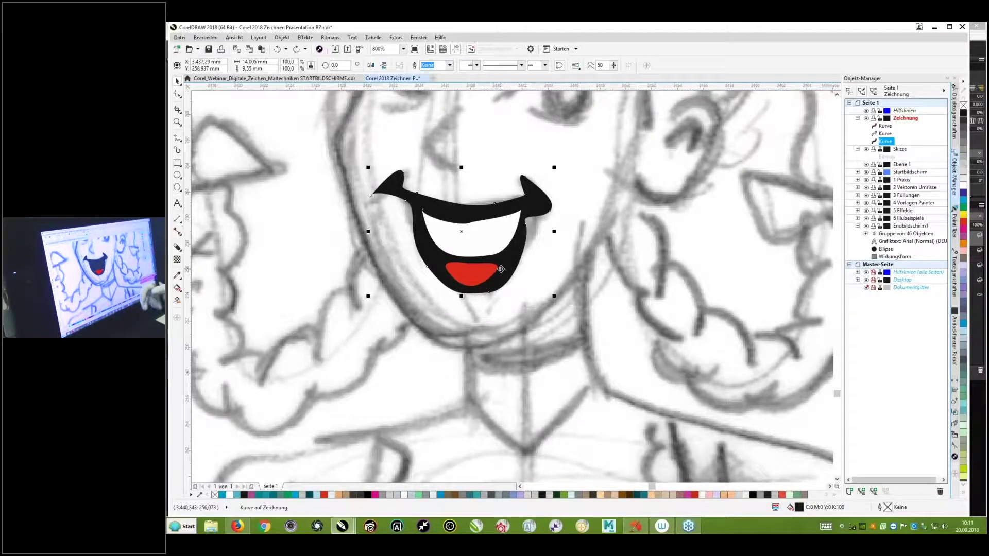
key("ctrl+Page_Up")
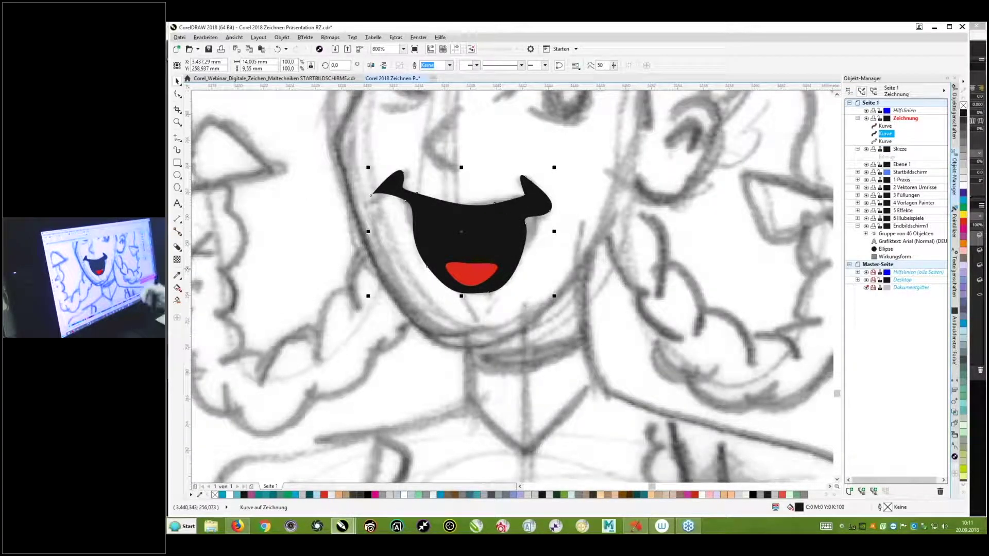
key("ctrl+Page_Down")
key("ctrl+z")
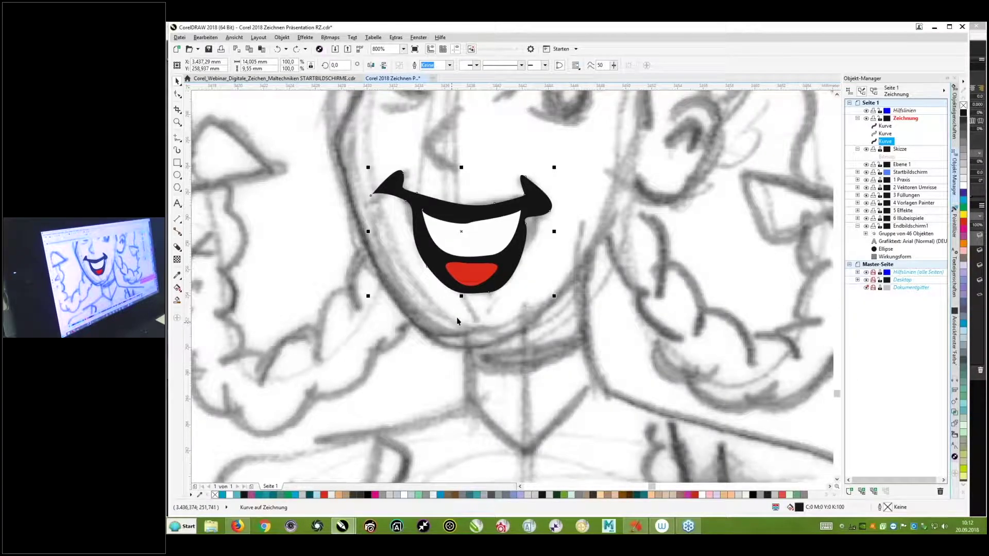
Trace the flame-shaped hair tip above the bow of the left braid as a filled black shape with the LiveSketch tool.
scroll(573, 295, "down", 3)
scroll(618, 335, "down", 4)
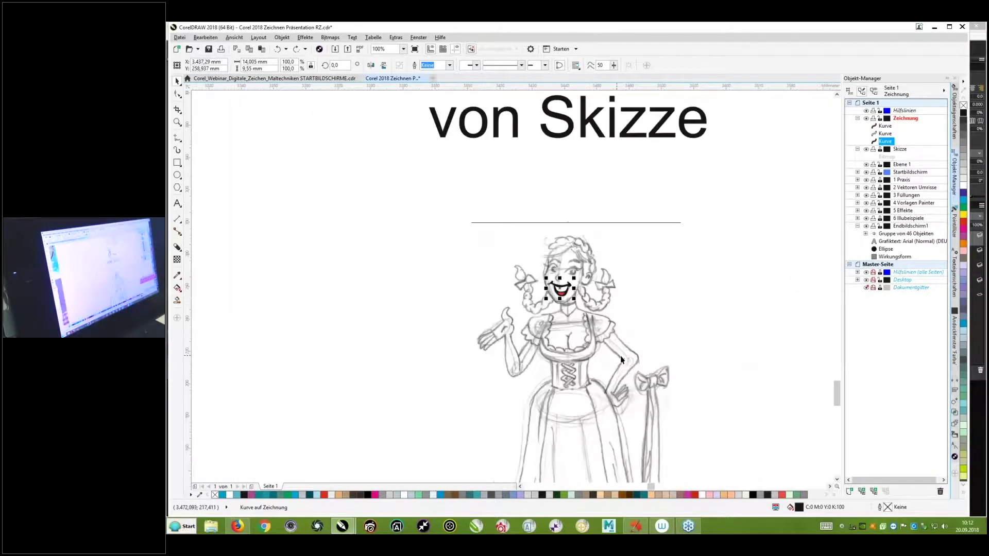
scroll(702, 454, "up", 1)
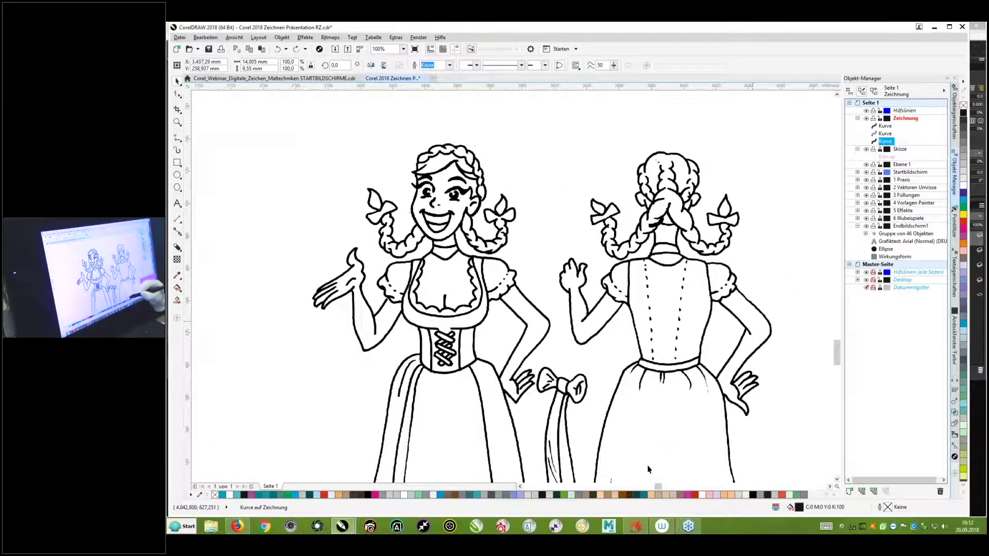
left_click_drag(658, 486, 650, 487)
left_click_drag(836, 341, 836, 379)
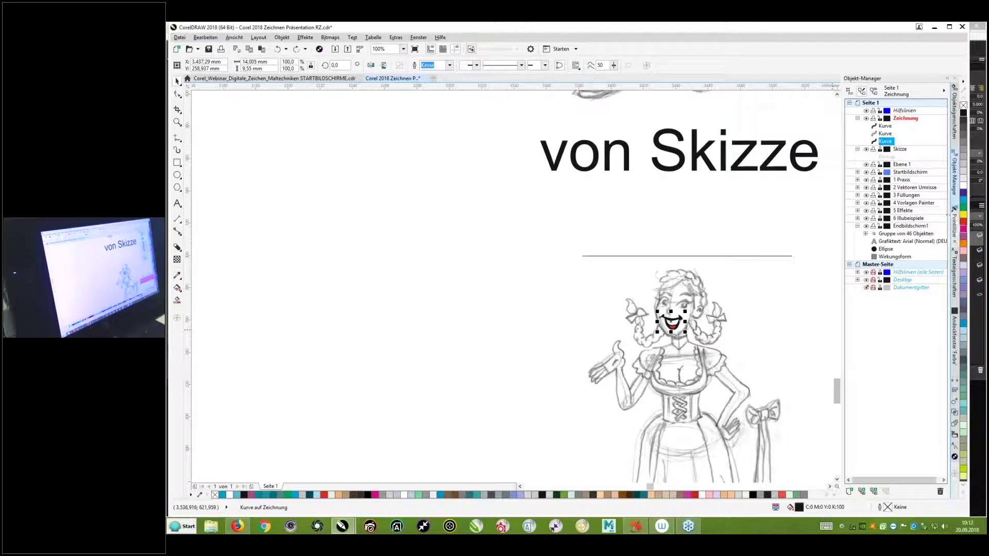
scroll(670, 329, "up", 1)
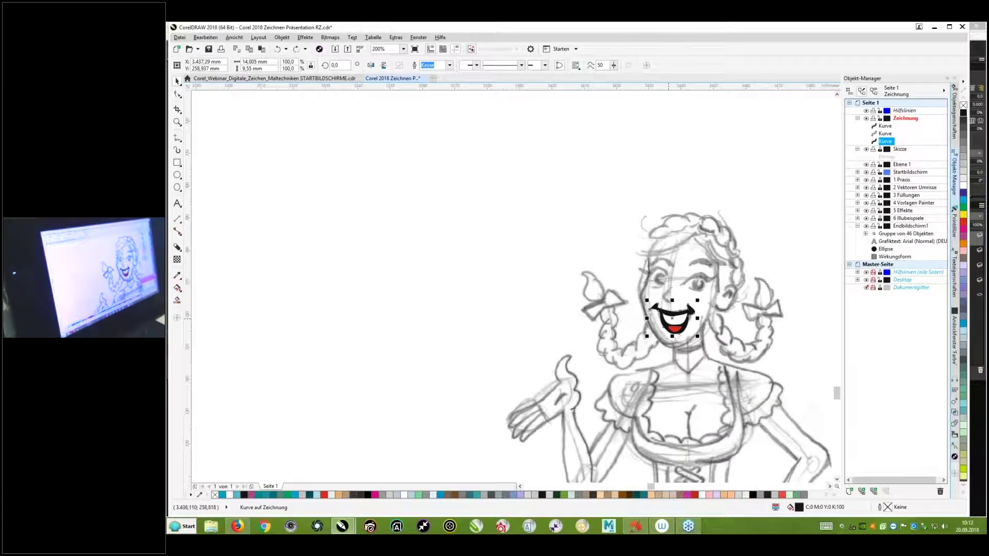
scroll(670, 330, "up", 1)
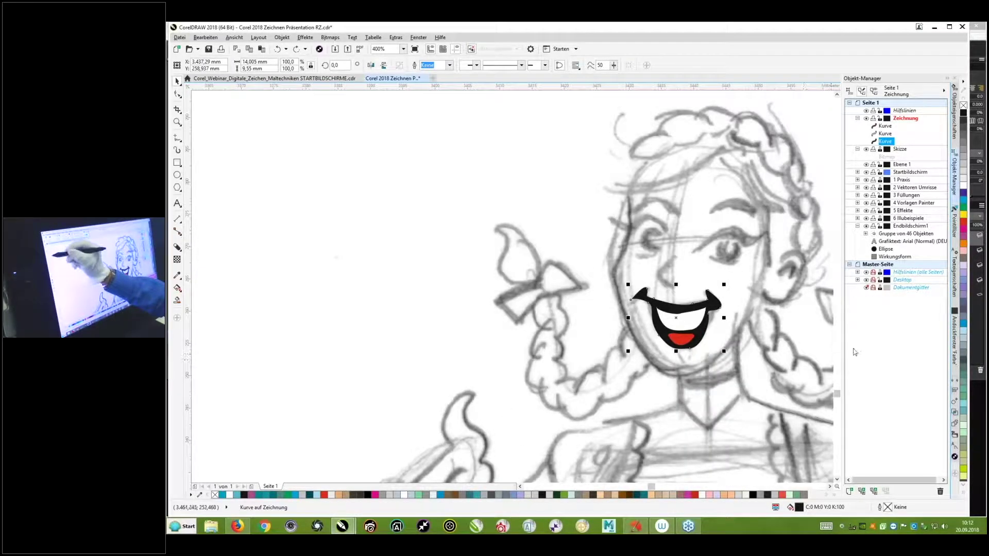
left_click(177, 137)
left_click(178, 139)
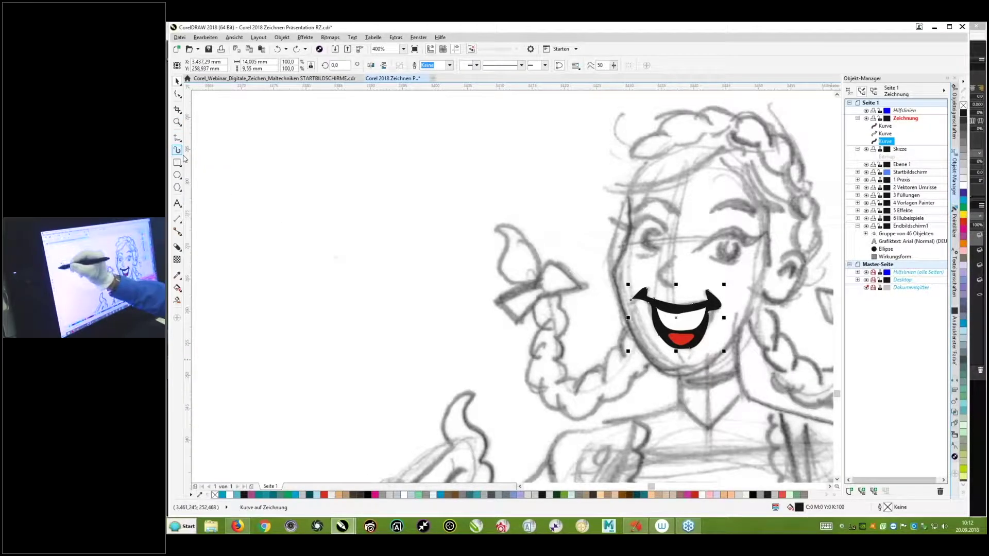
left_click(179, 140)
left_click(180, 140)
left_click(177, 138)
left_click(177, 138)
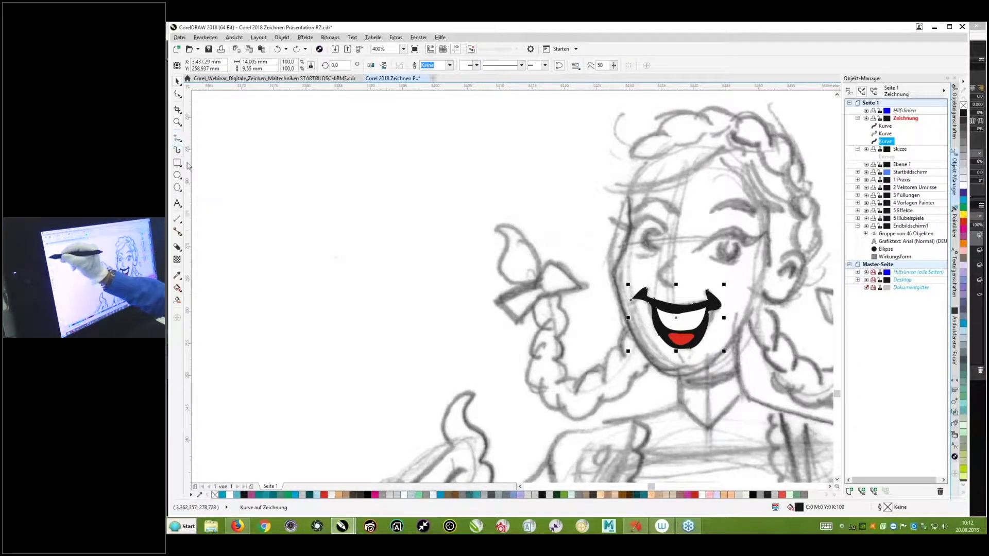
left_click(177, 138)
left_click(177, 138)
left_click(177, 138)
left_click(203, 216)
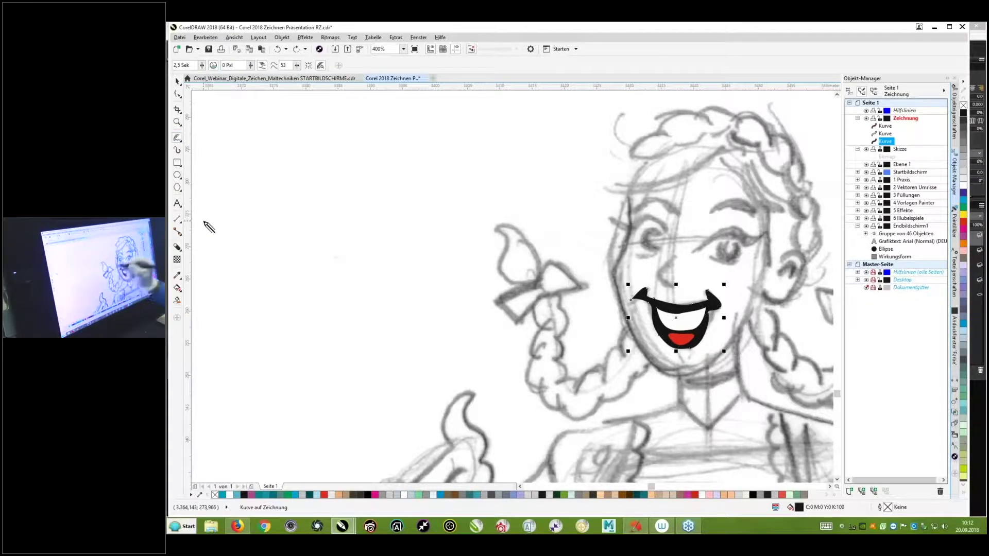
mouse_move(495, 229)
left_mouse_down()
mouse_move(507, 279)
mouse_move(530, 284)
mouse_move(533, 251)
mouse_move(496, 227)
left_mouse_up()
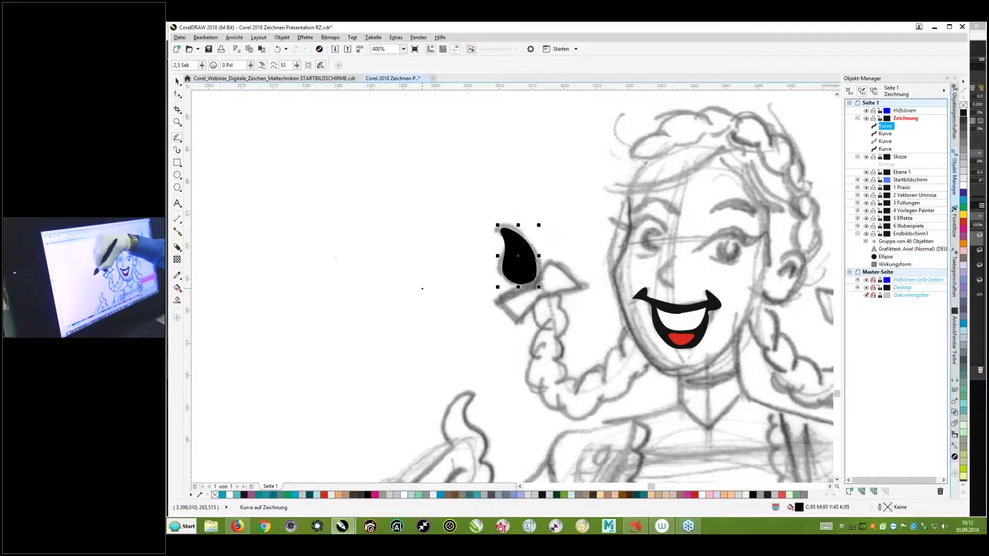
Sketch two pointed leaf shapes with LiveSketch in the empty area left of and above the traced hair tip.
mouse_move(424, 288)
left_mouse_down()
mouse_move(341, 188)
mouse_move(380, 195)
mouse_move(424, 241)
mouse_move(437, 274)
mouse_move(420, 289)
left_mouse_up()
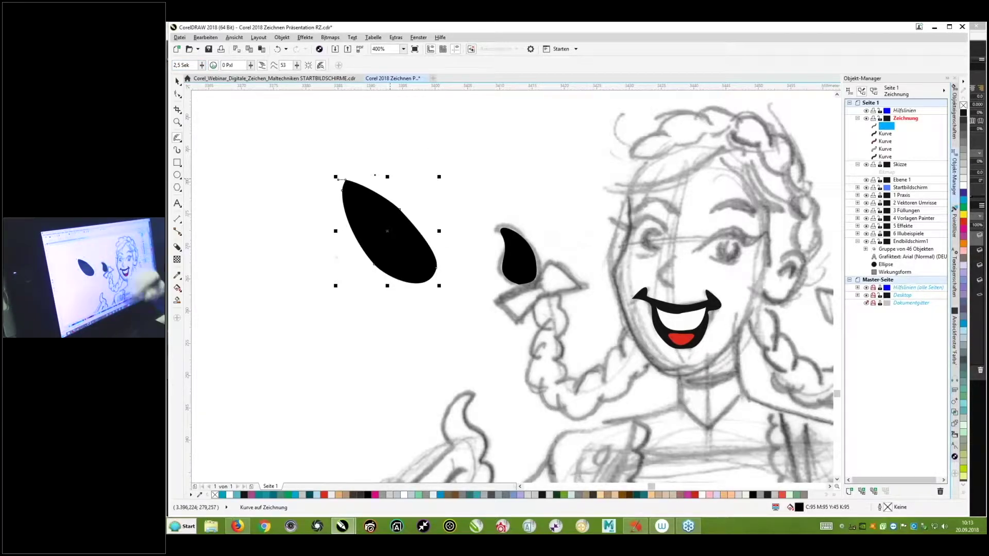
mouse_move(477, 201)
left_mouse_down()
mouse_move(512, 139)
mouse_move(548, 119)
mouse_move(543, 151)
mouse_move(513, 190)
mouse_move(478, 201)
left_mouse_up()
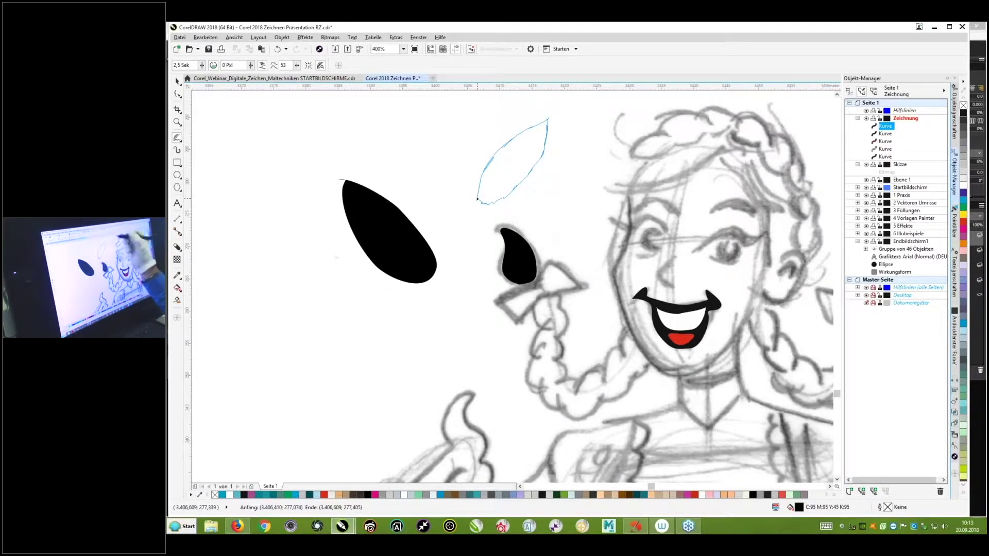